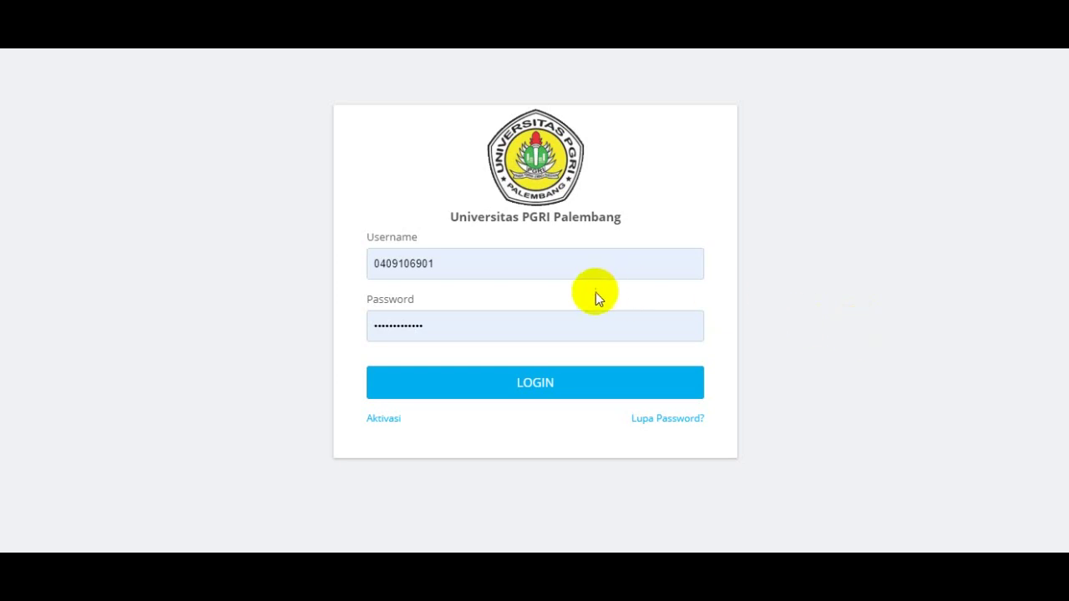
Step: Log in to the university portal with the prefilled credentials and enter the E-Learning site
left_click(545, 386)
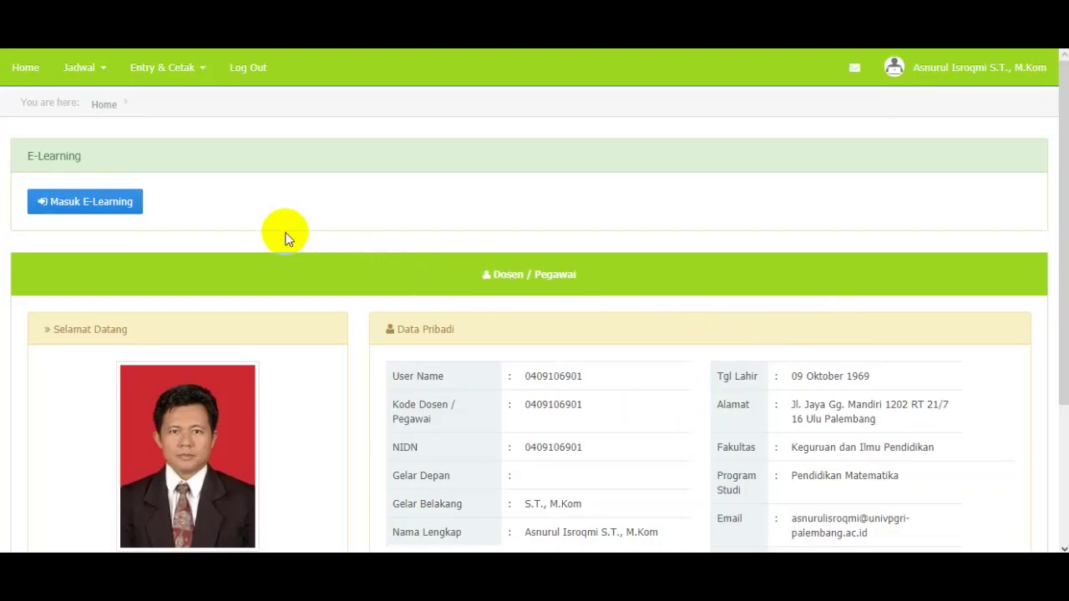
left_click(117, 204)
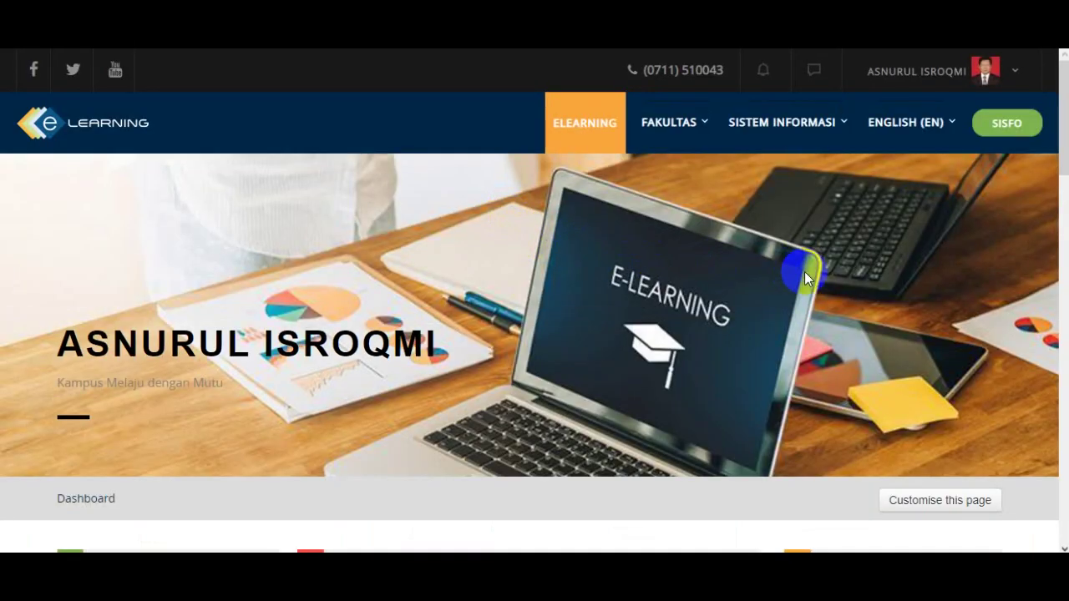
Step: Open the course ICT dalam Pembelajaran Mtk REGA-121-6A - 2018/2019 from the dashboard's list of courses
scroll(814, 288, "down", 3)
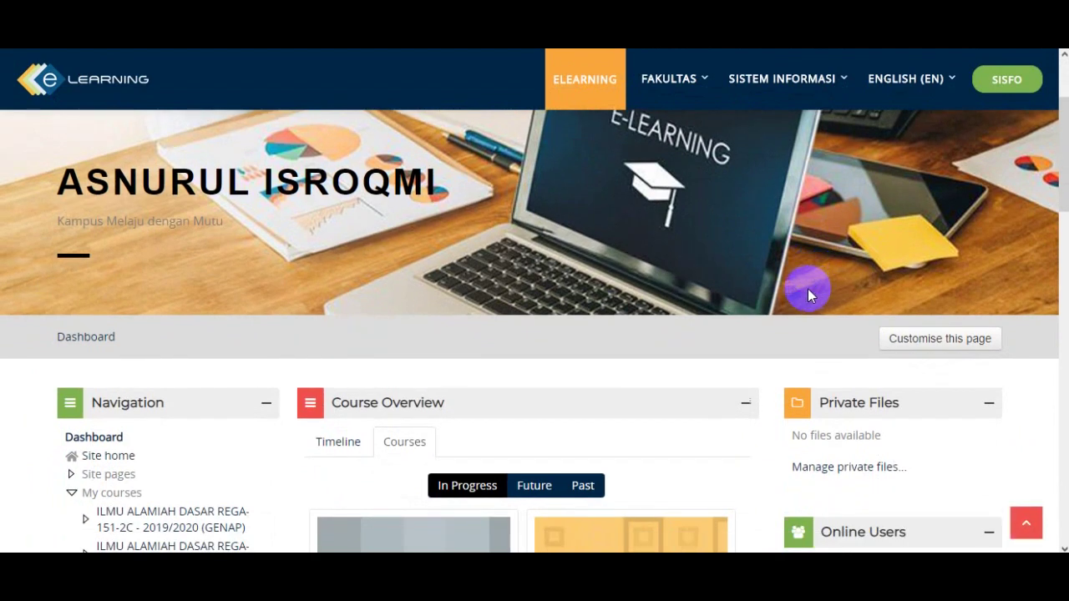
scroll(807, 289, "down", 3)
scroll(275, 220, "up", 2)
scroll(420, 252, "down", 2)
scroll(493, 328, "down", 3)
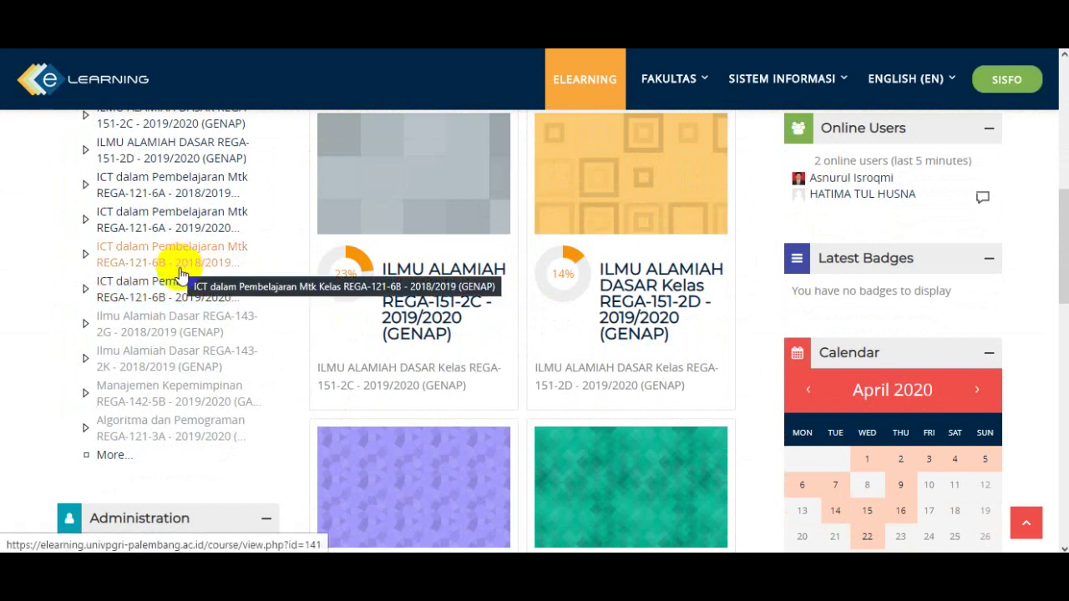
left_click(154, 193)
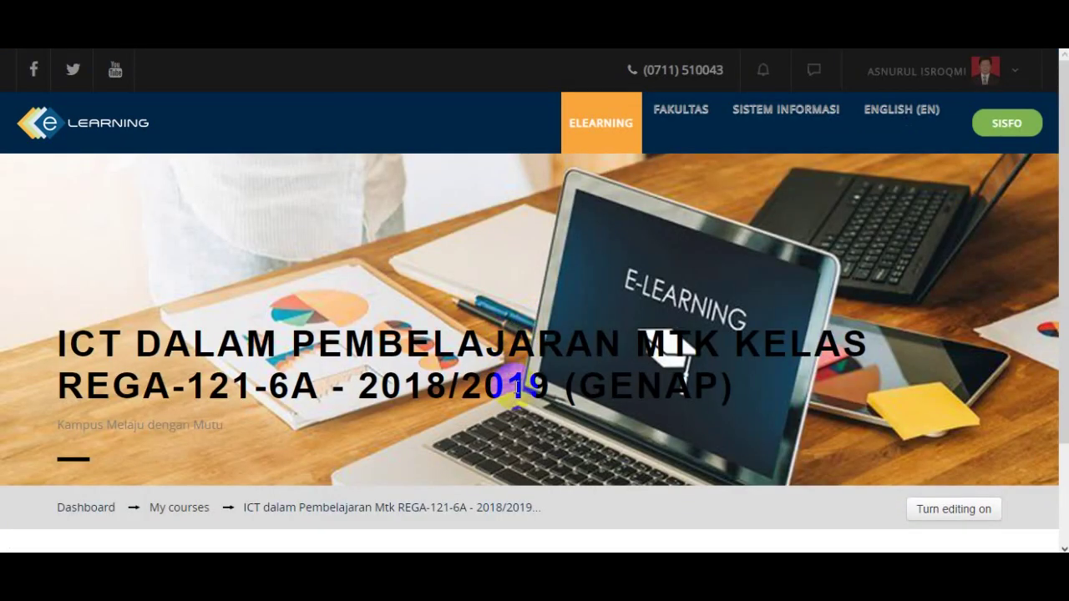
Step: Examine the course page's content area, its navigation entries and the course administration options
scroll(514, 390, "down", 2)
scroll(515, 388, "down", 2)
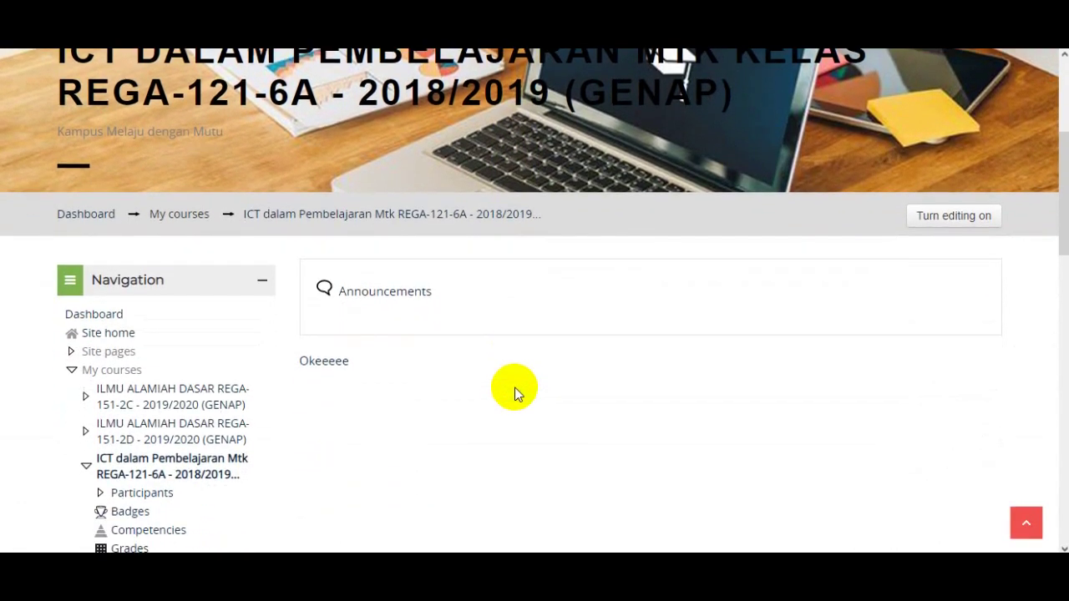
scroll(511, 385, "down", 1)
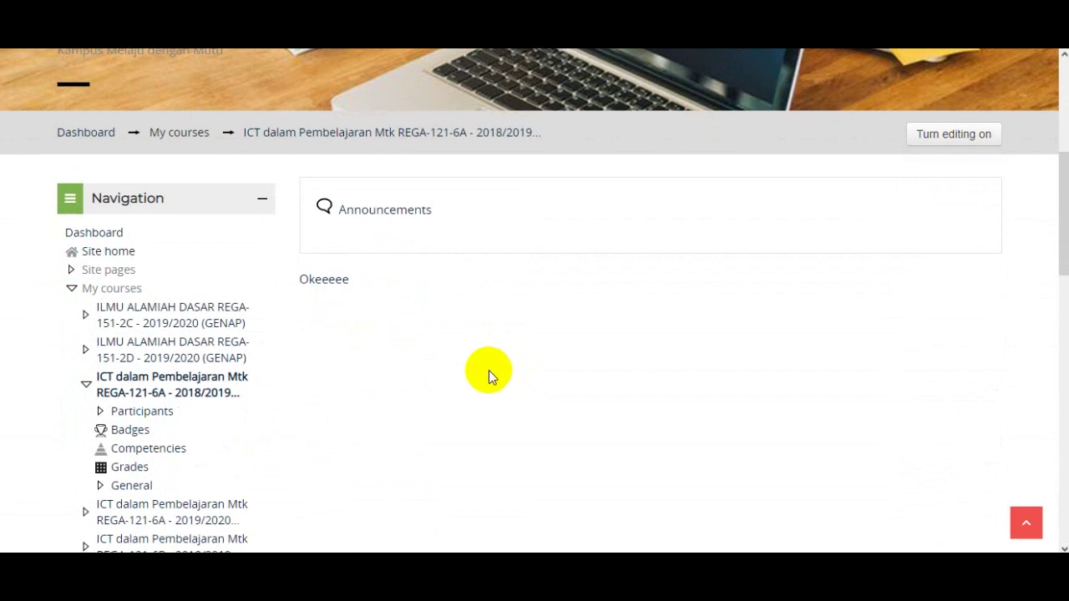
scroll(488, 370, "down", 1)
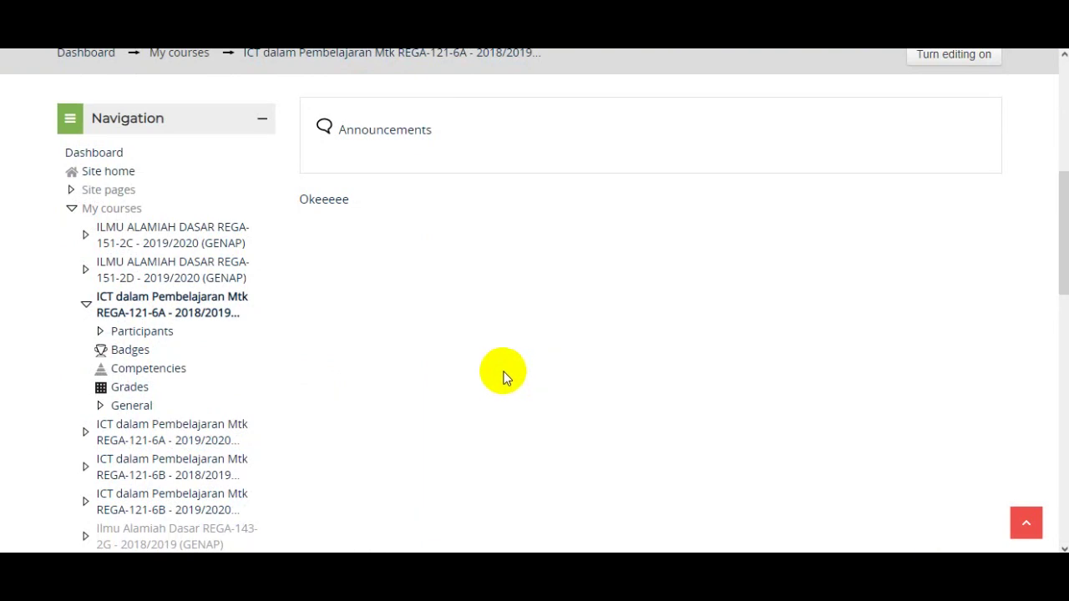
scroll(505, 378, "down", 2)
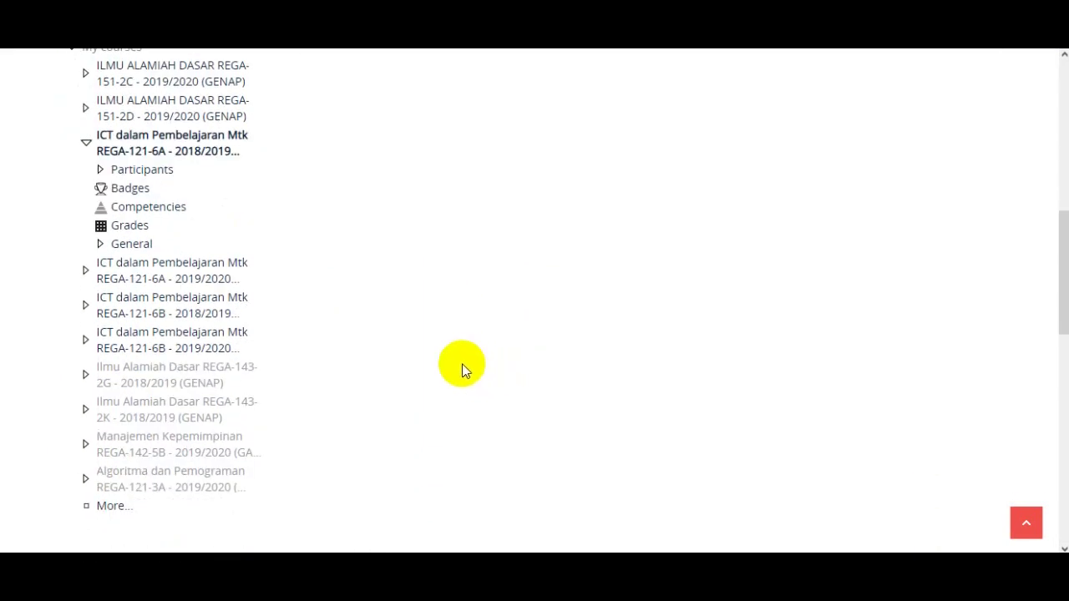
scroll(461, 370, "down", 2)
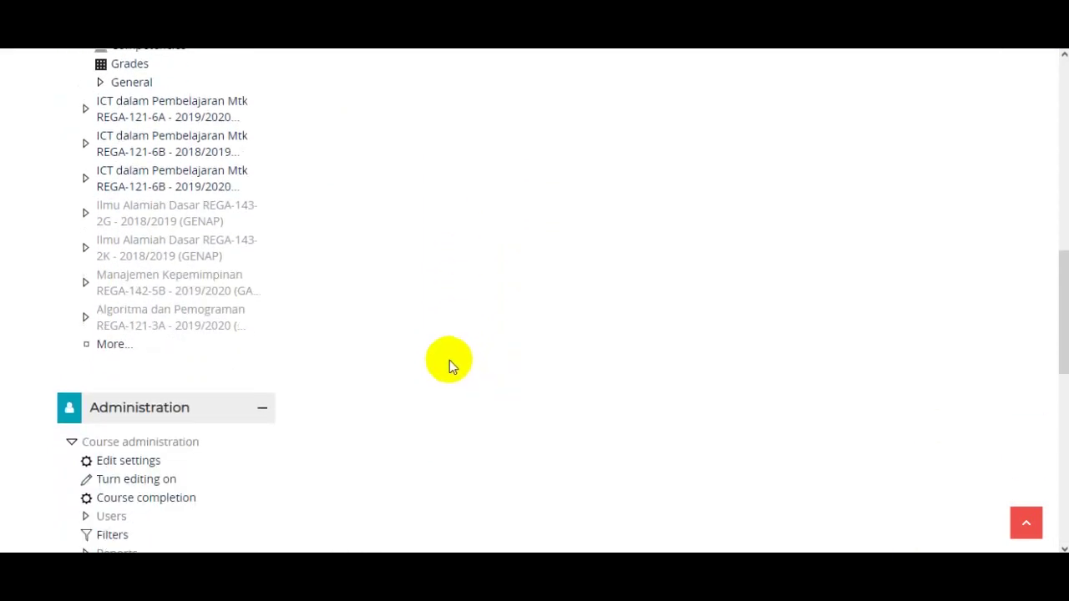
scroll(449, 360, "down", 2)
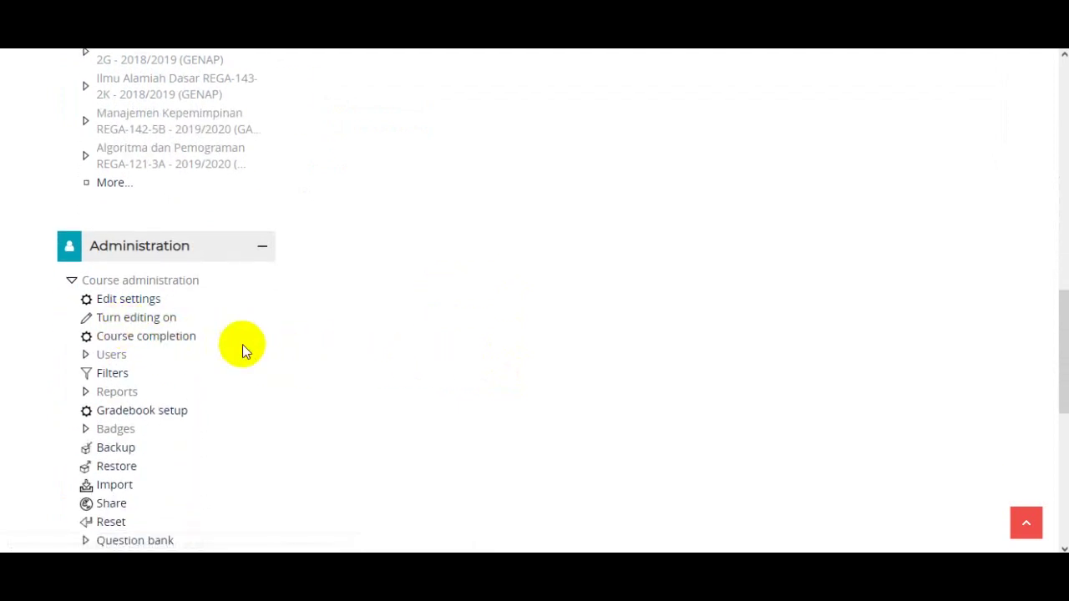
scroll(242, 343, "up", 10)
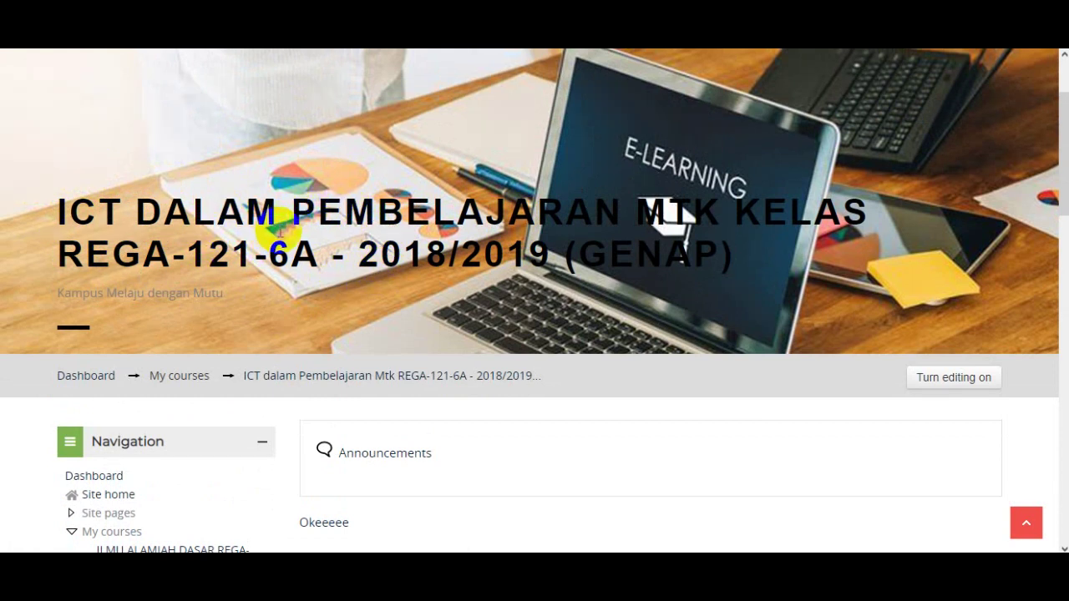
Step: Open the settings of the REGA-121-6A 2018/2019 course for editing from its course administration
scroll(283, 291, "down", 7)
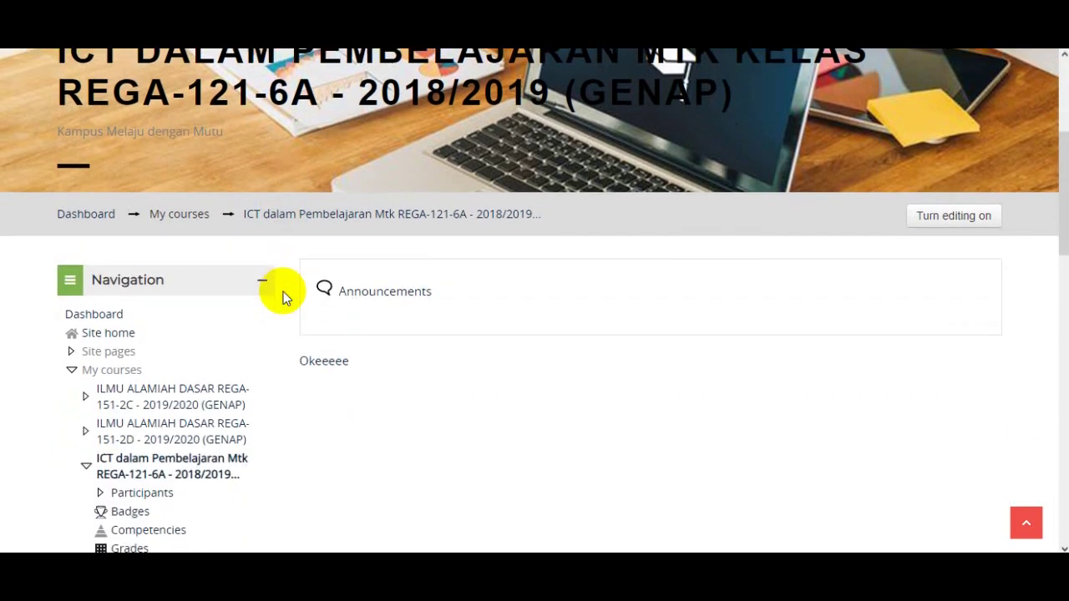
scroll(283, 298, "down", 3)
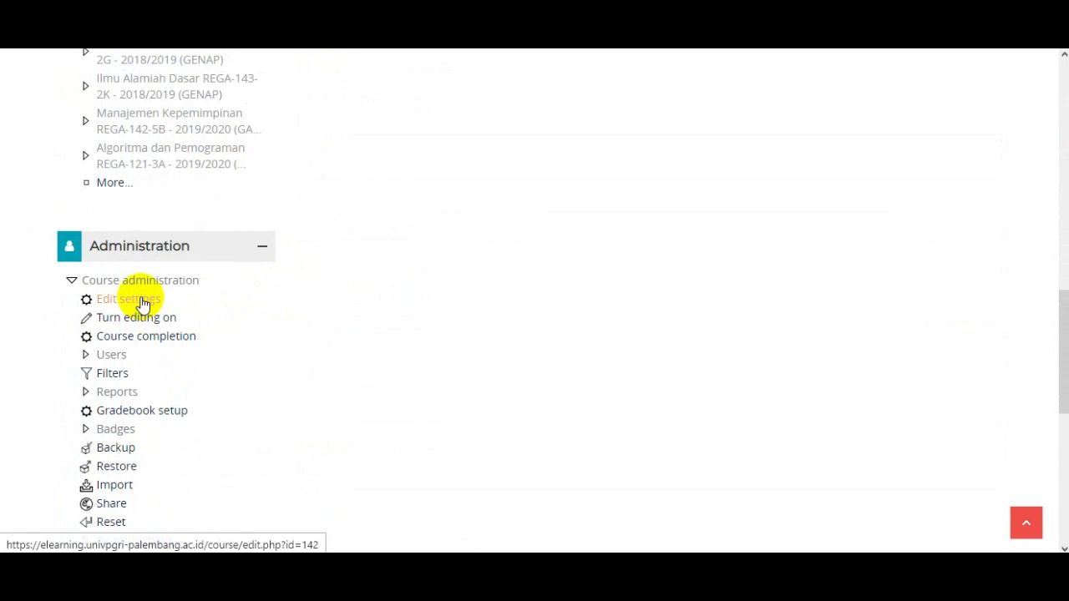
left_click(143, 302)
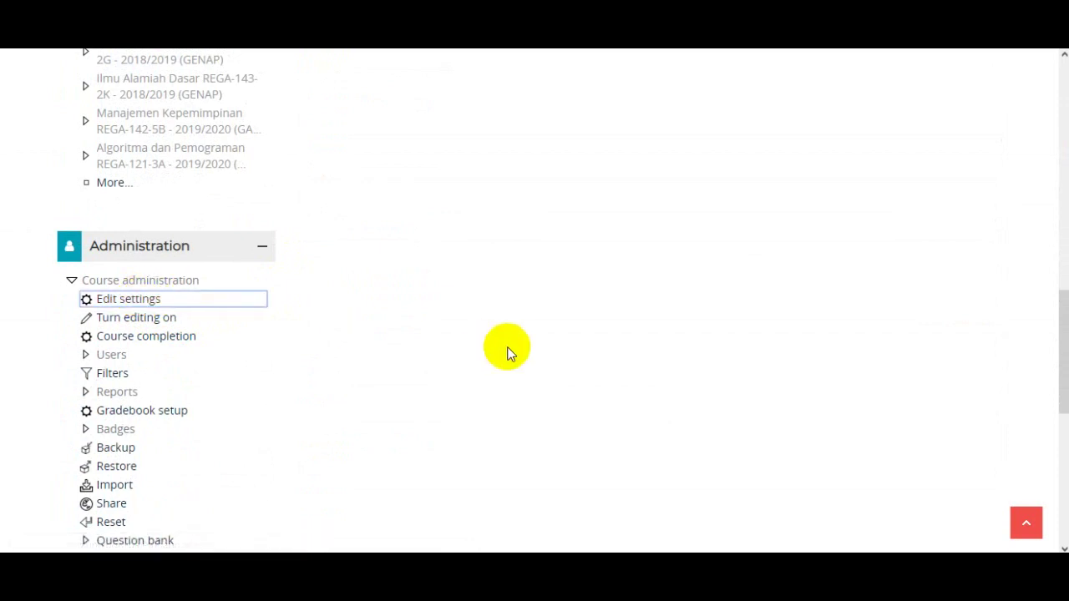
Step: Review the course's general settings and choose Show as the course visibility
scroll(507, 347, "down", 1)
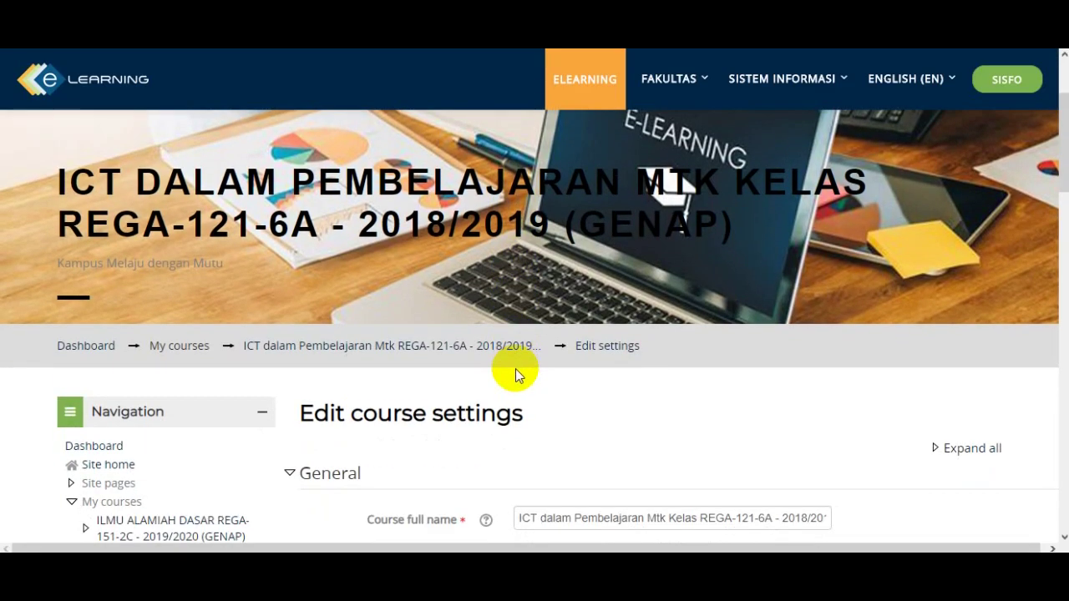
scroll(515, 368, "down", 3)
scroll(515, 368, "down", 2)
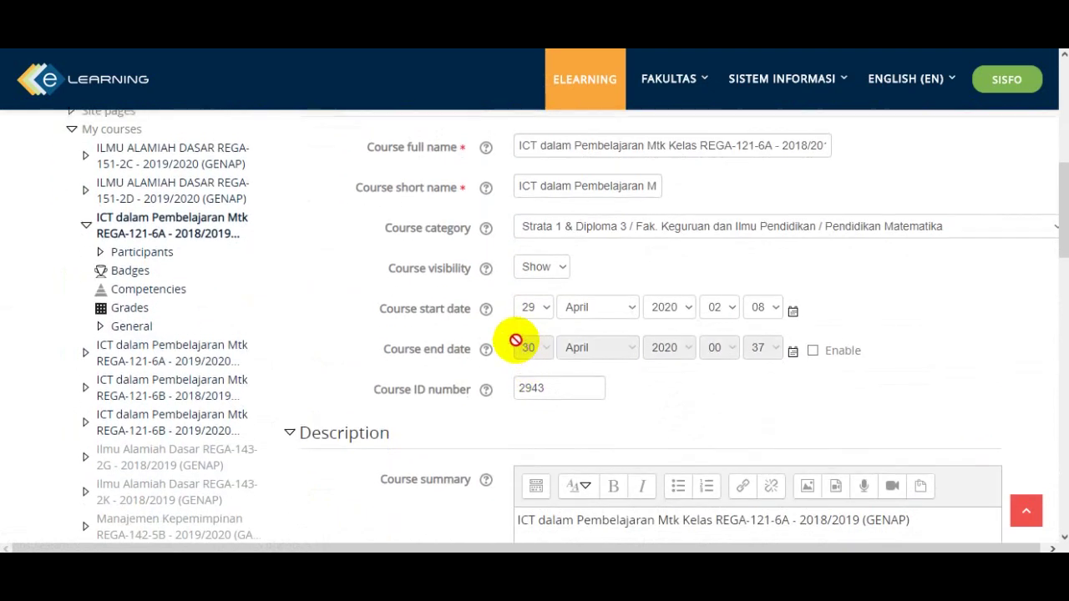
scroll(515, 343, "up", 2)
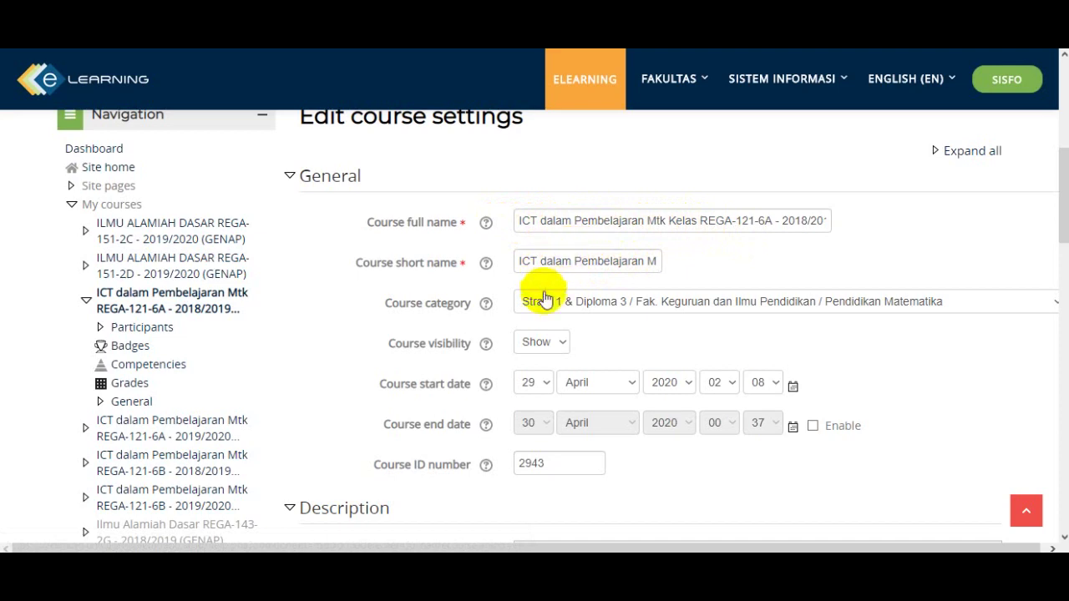
scroll(586, 311, "down", 1)
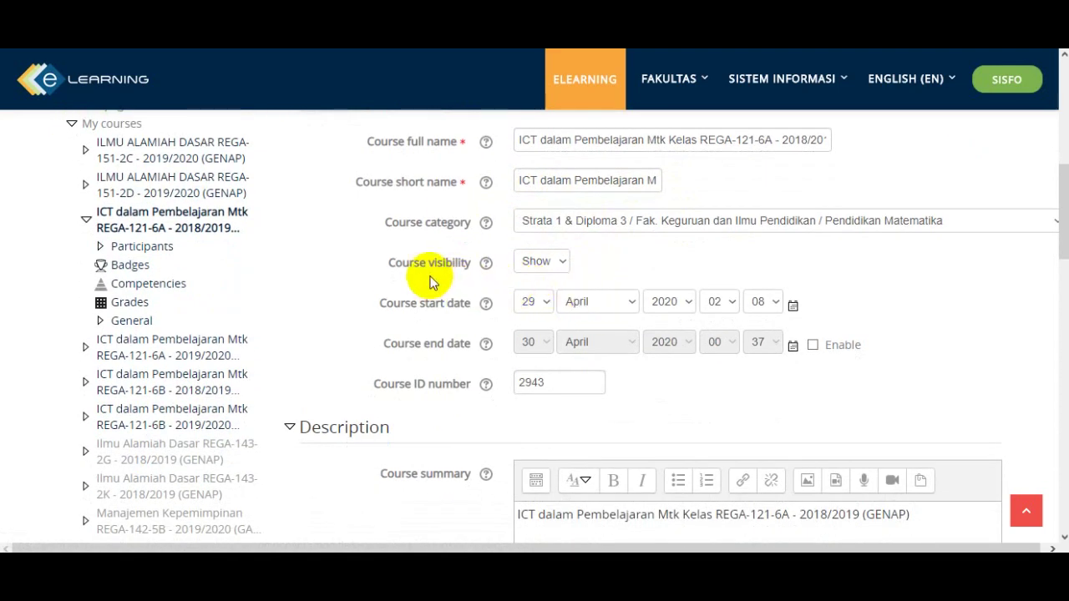
left_click(562, 264)
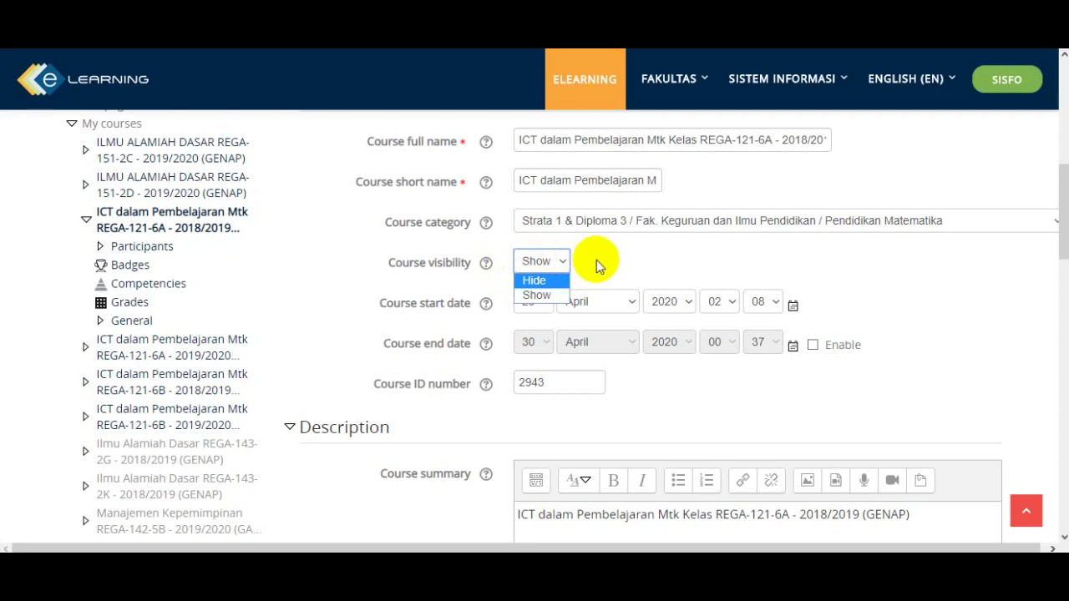
left_click(549, 295)
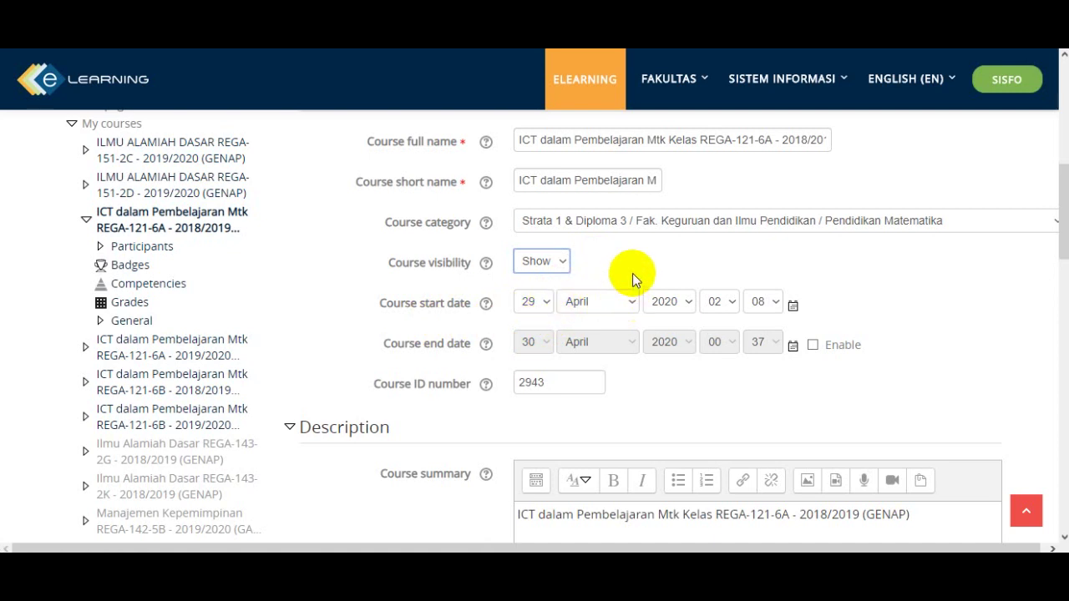
Step: Set the day and month of the course start date to 6 January
scroll(633, 274, "up", 5)
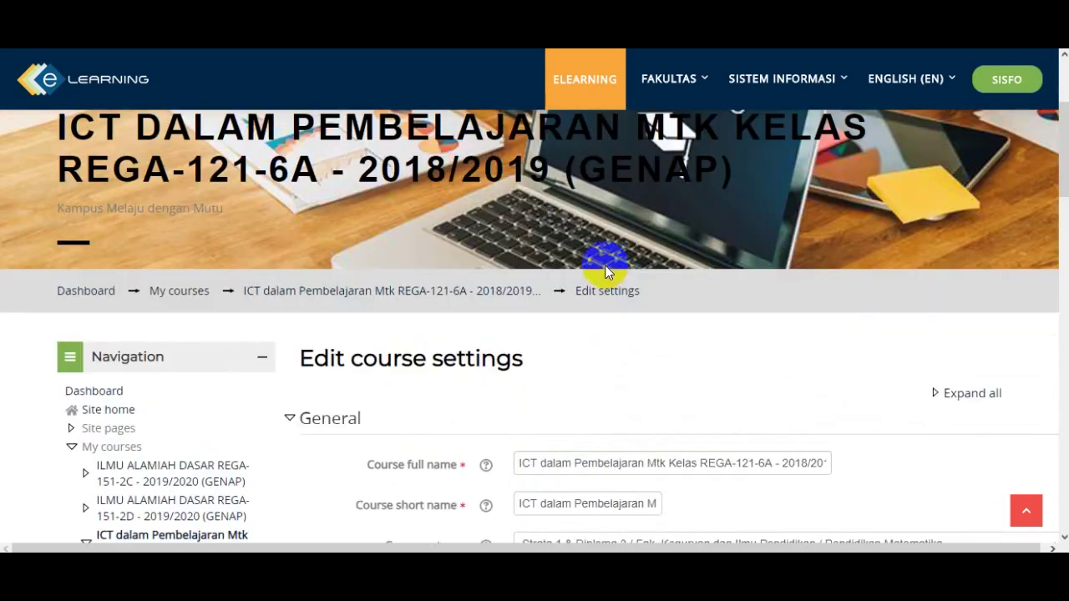
scroll(618, 351, "down", 5)
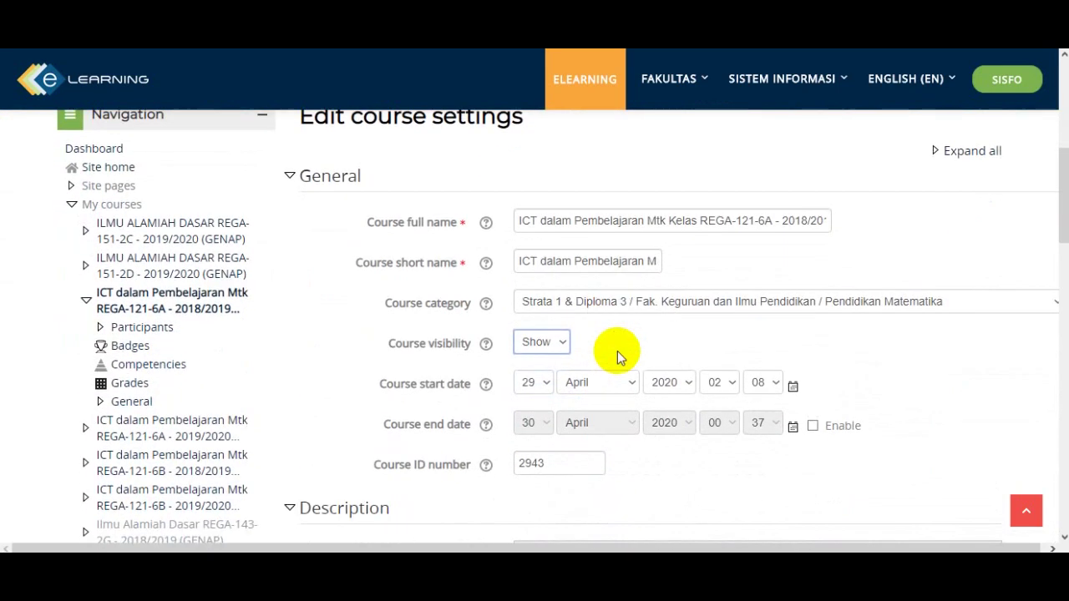
scroll(616, 357, "down", 1)
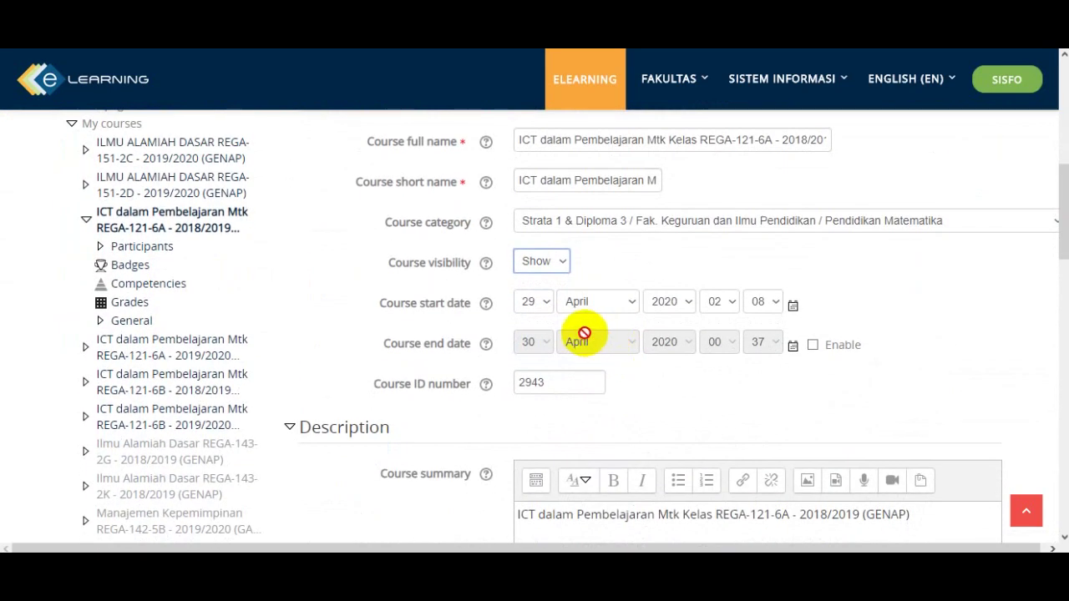
left_click(546, 305)
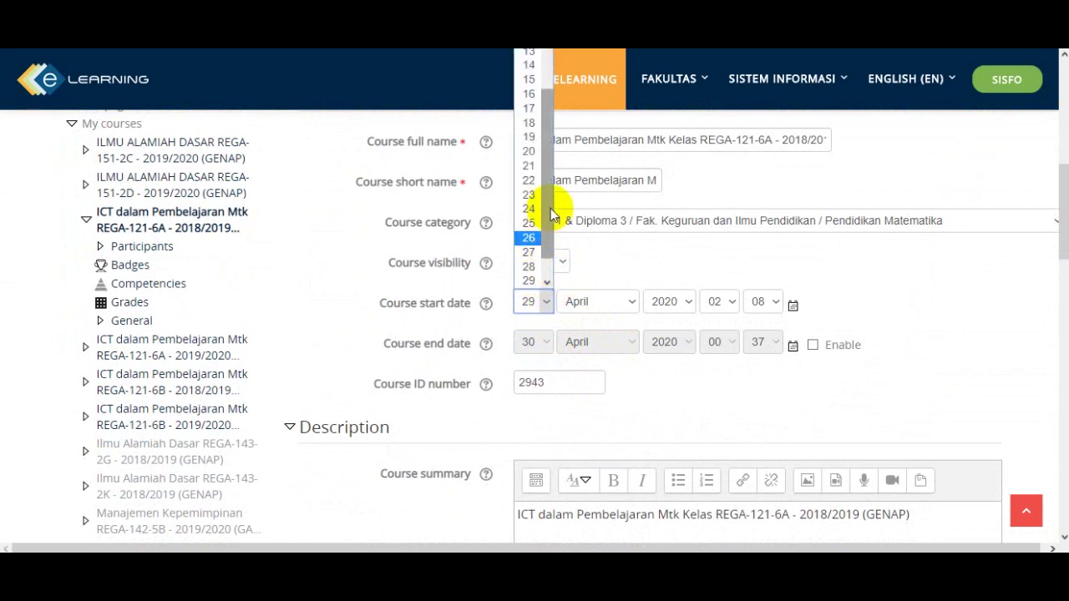
left_click_drag(550, 198, 546, 133)
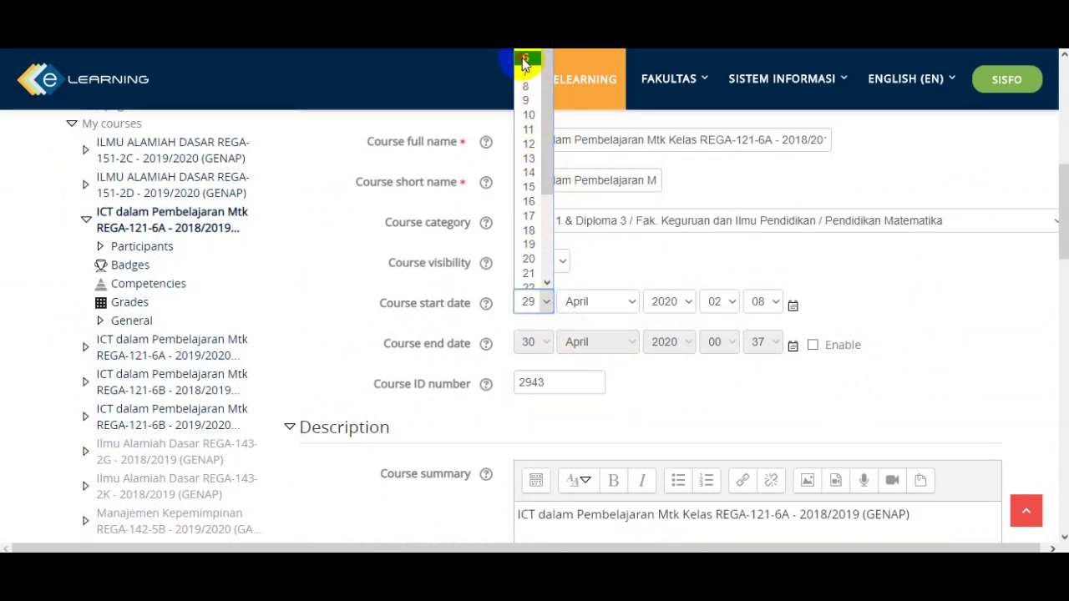
left_click(526, 58)
left_click(630, 306)
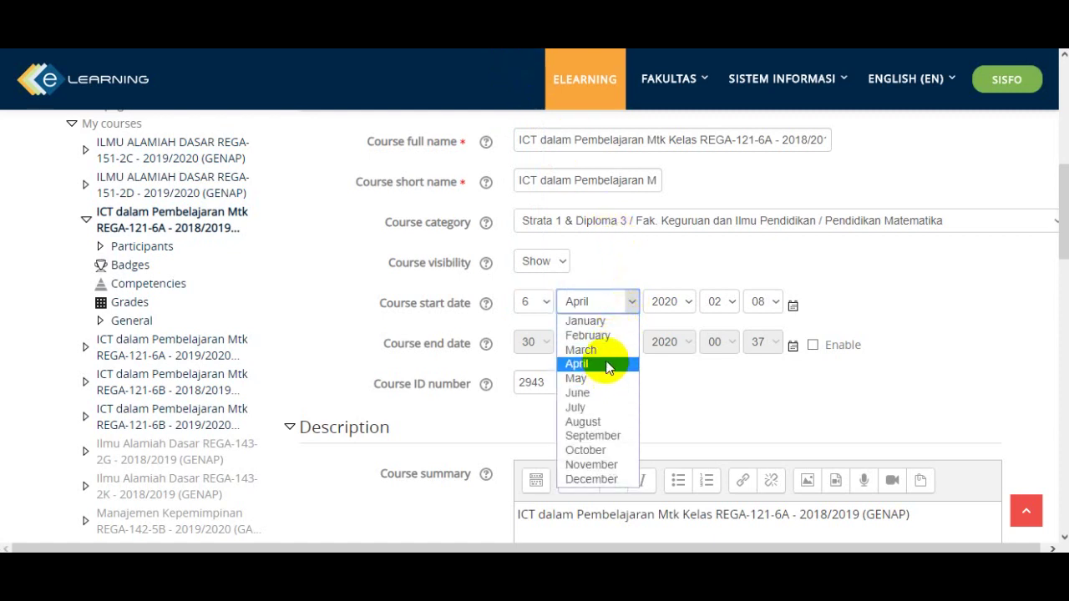
left_click(608, 322)
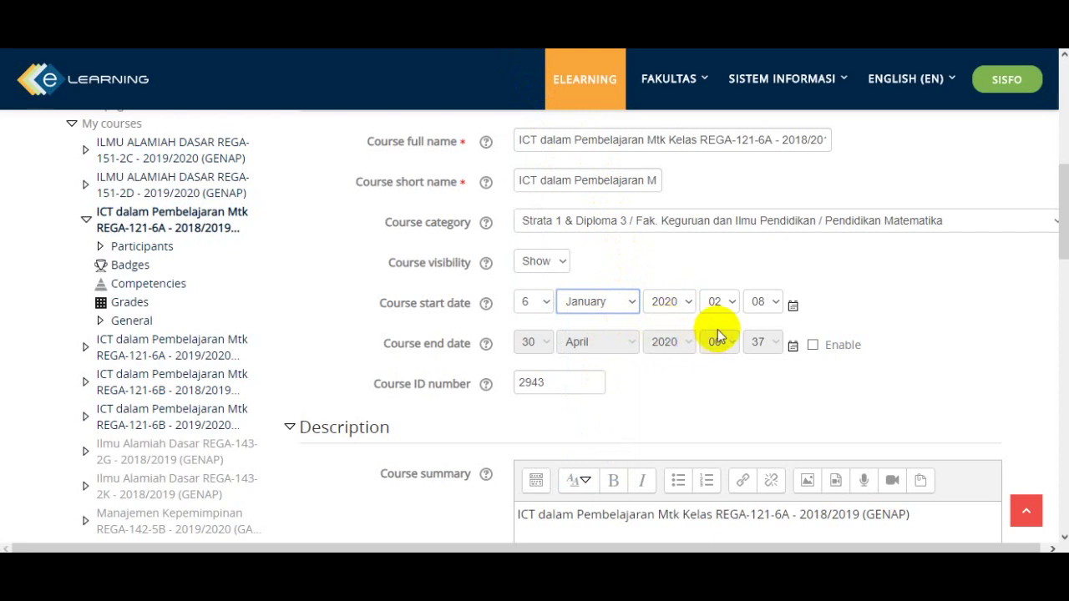
Step: Set the time of the course start date to 00:00
left_click(731, 302)
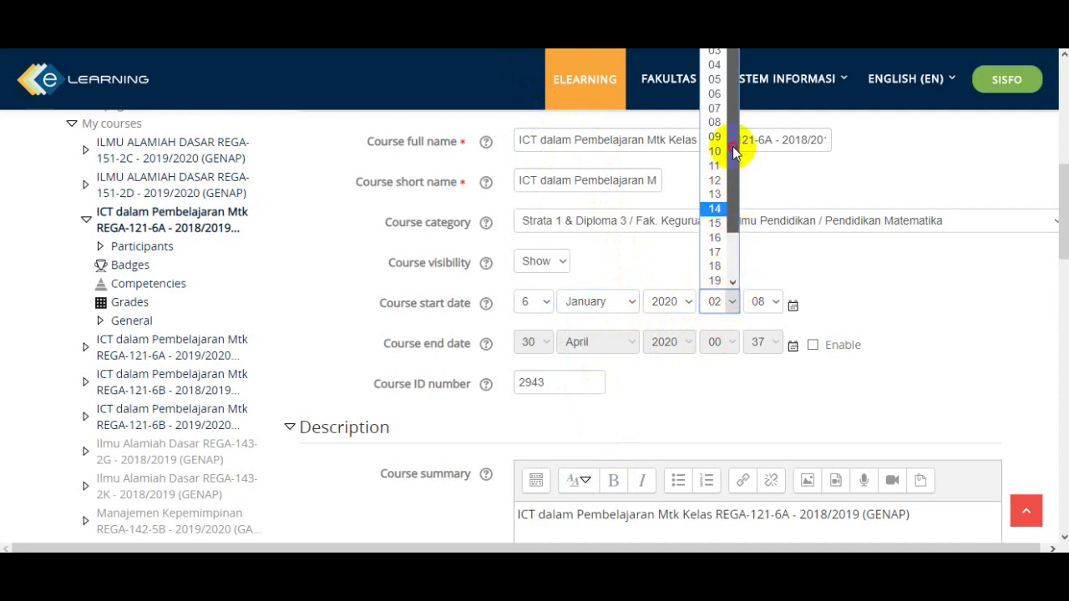
left_click_drag(733, 147, 727, 59)
left_click(714, 54)
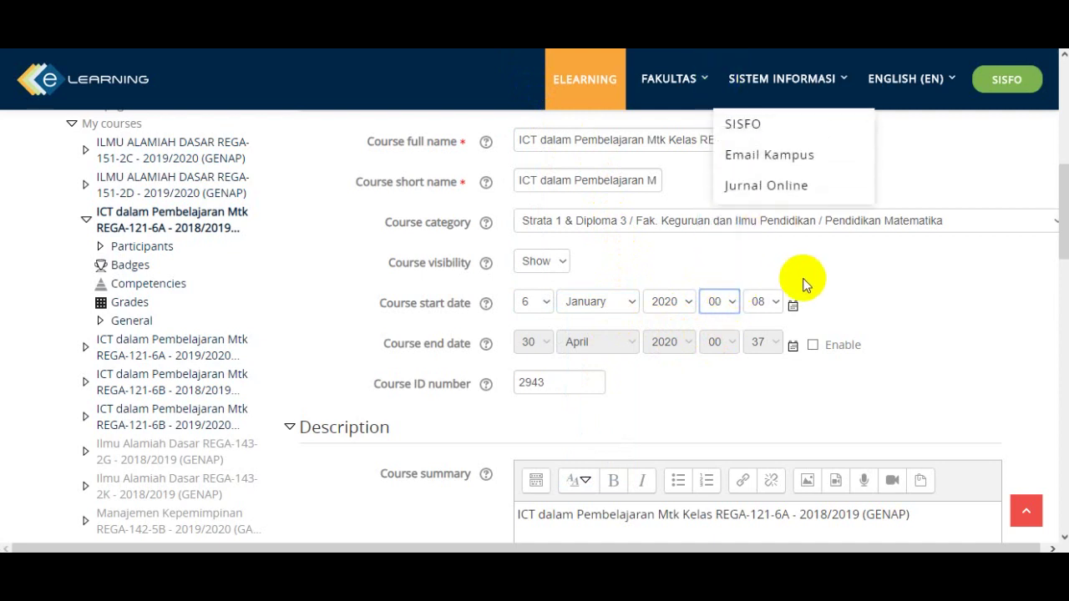
left_click(768, 302)
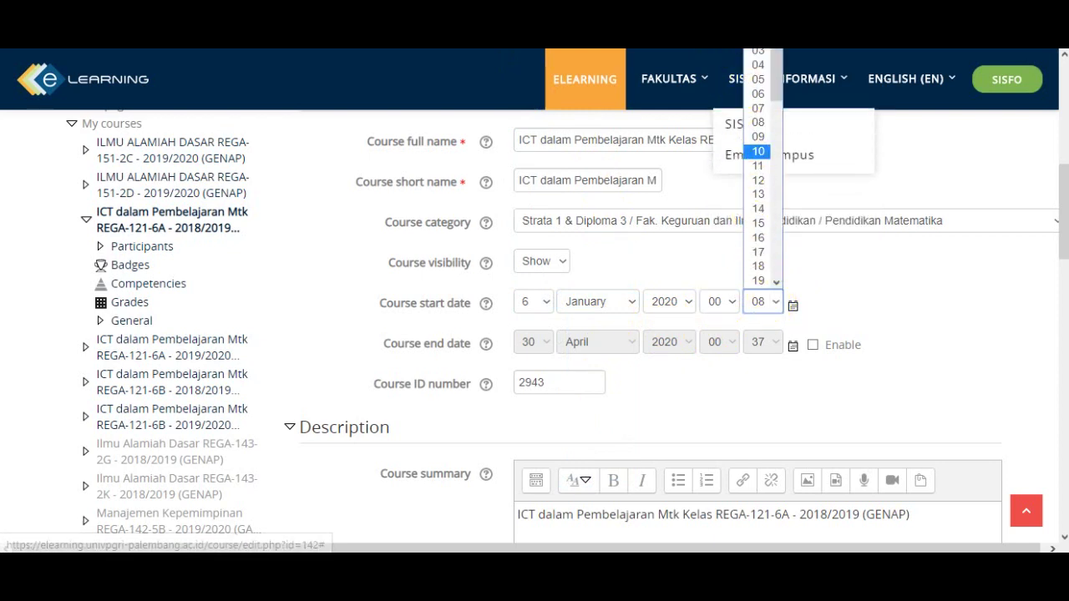
left_click(758, 9)
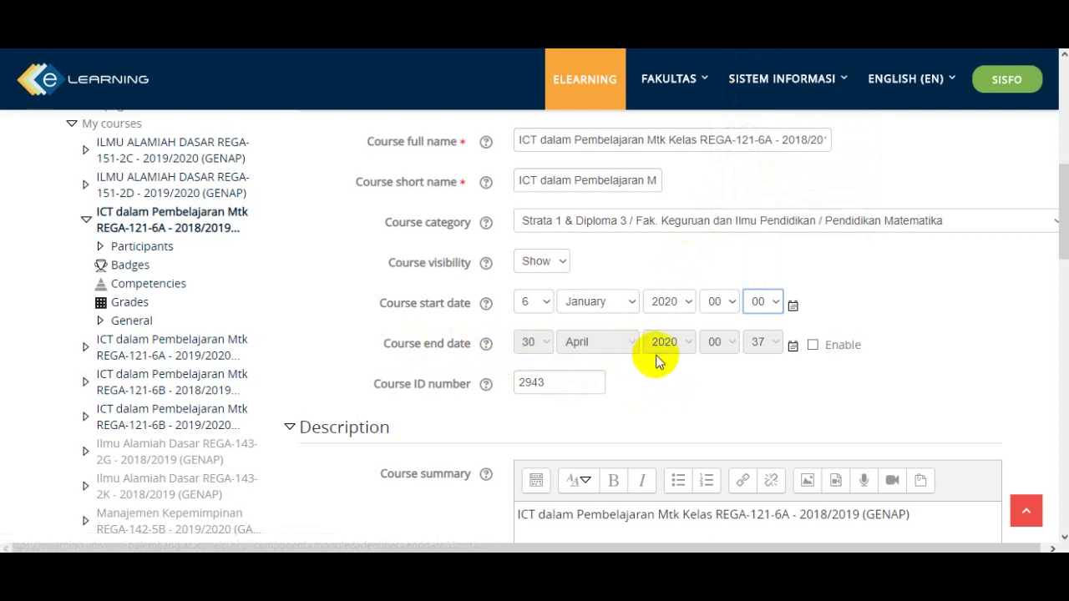
Step: Enable the course end date and set its day and month to 15 June
left_click(811, 346)
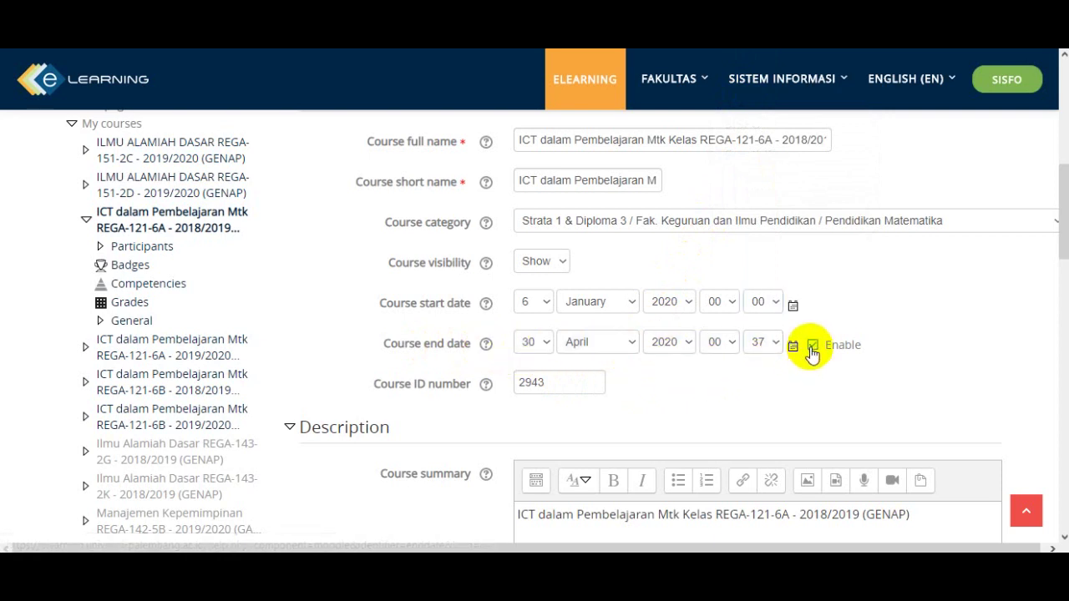
left_click(548, 344)
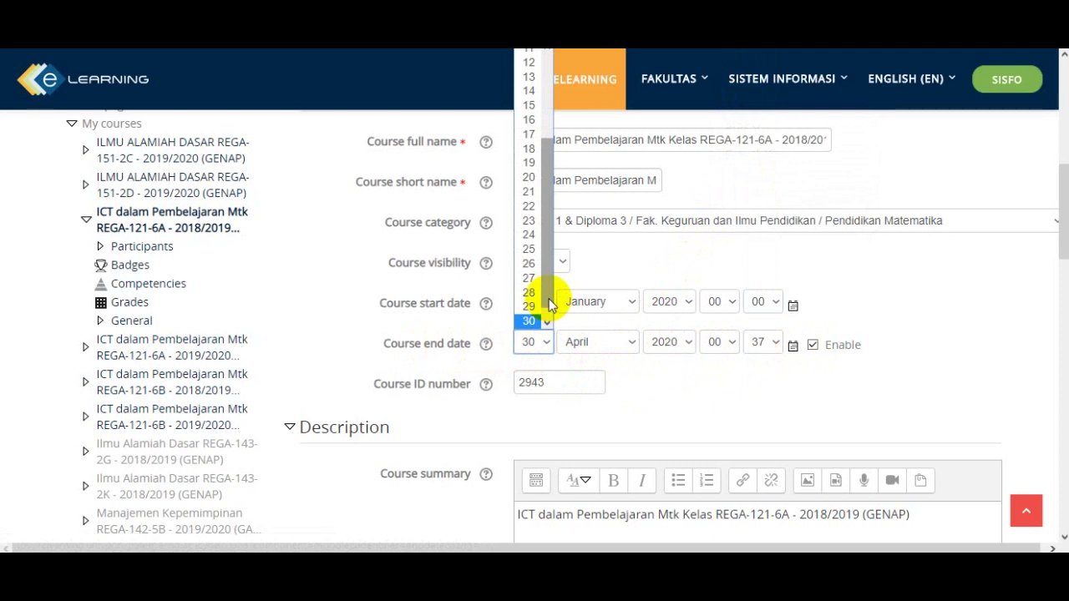
left_click_drag(551, 293, 550, 276)
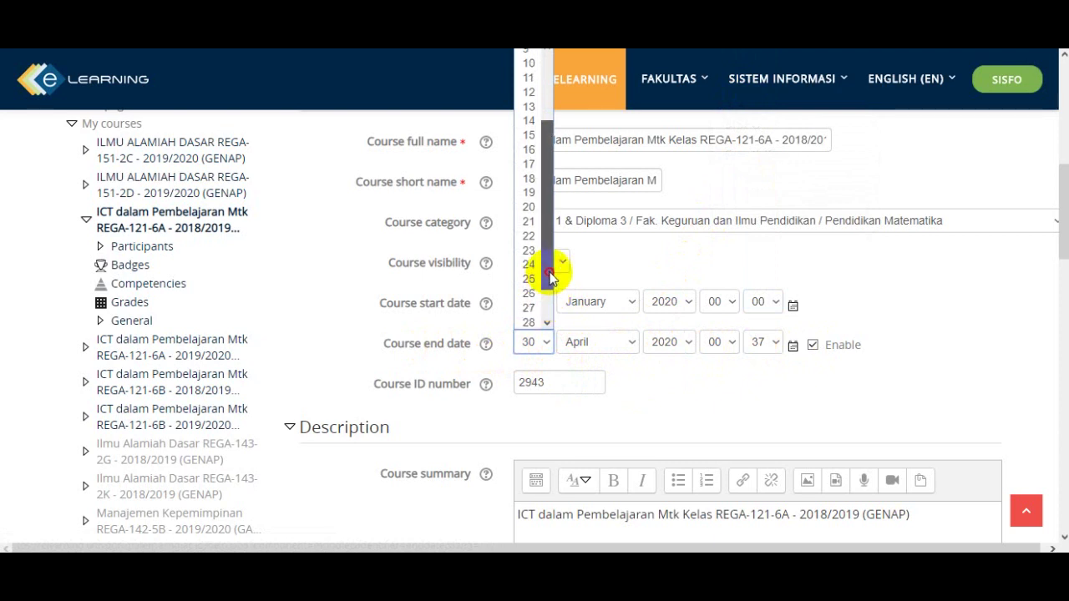
left_click(529, 135)
left_click(633, 342)
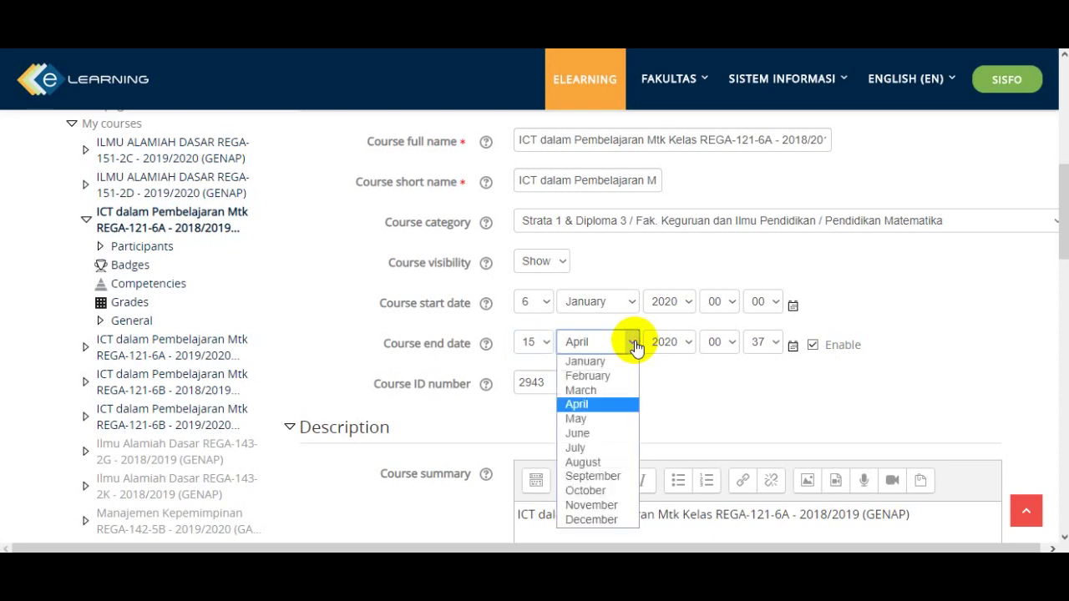
left_click(605, 435)
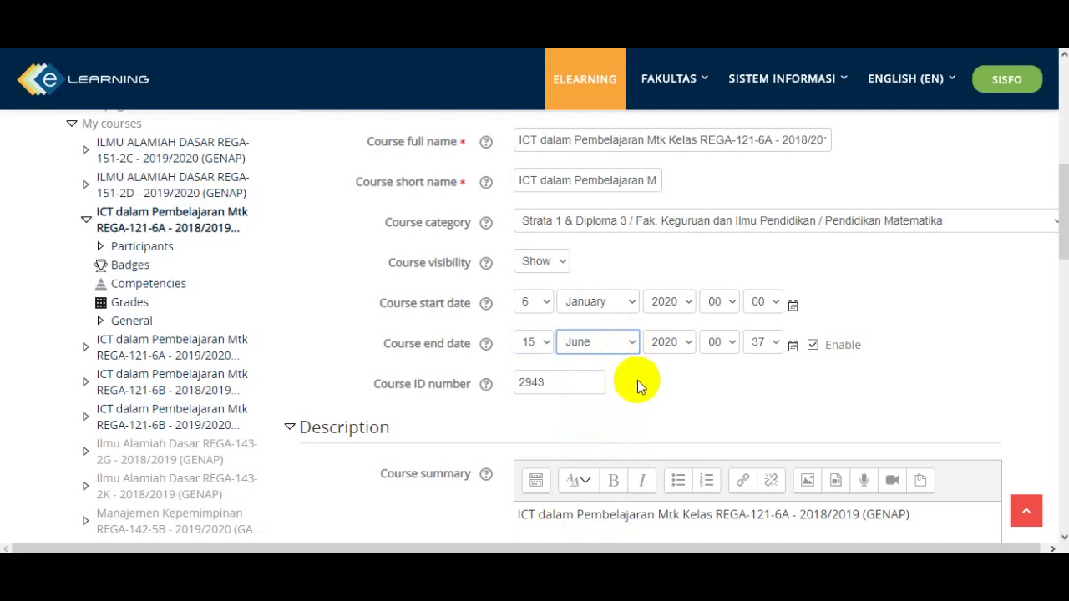
Step: Set the minutes of the course end date to 00
left_click(774, 344)
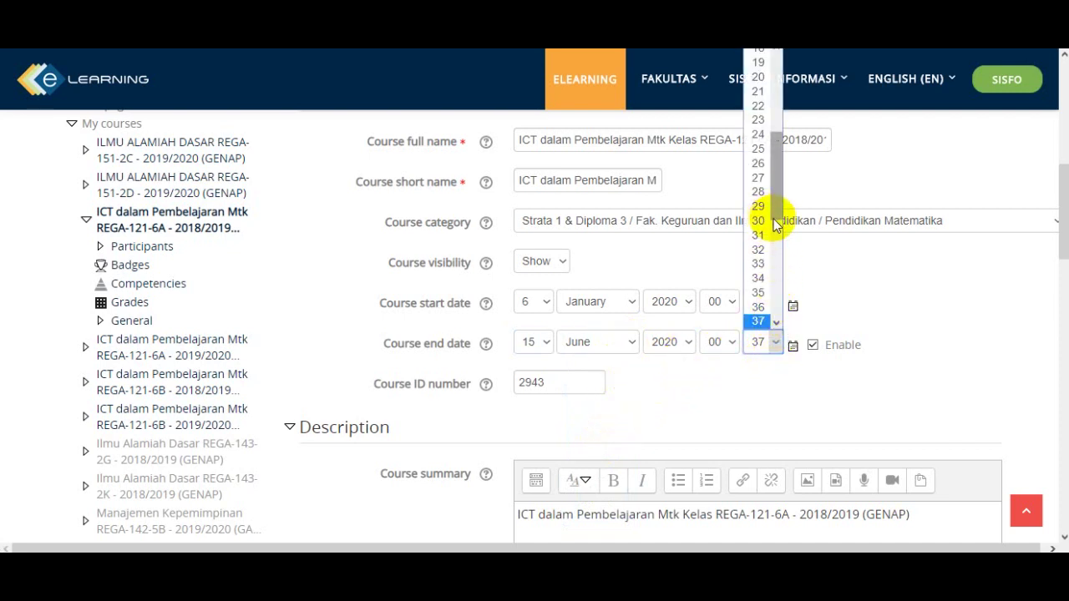
scroll(775, 224, "up", 5)
scroll(775, 117, "up", 1)
left_click(758, 55)
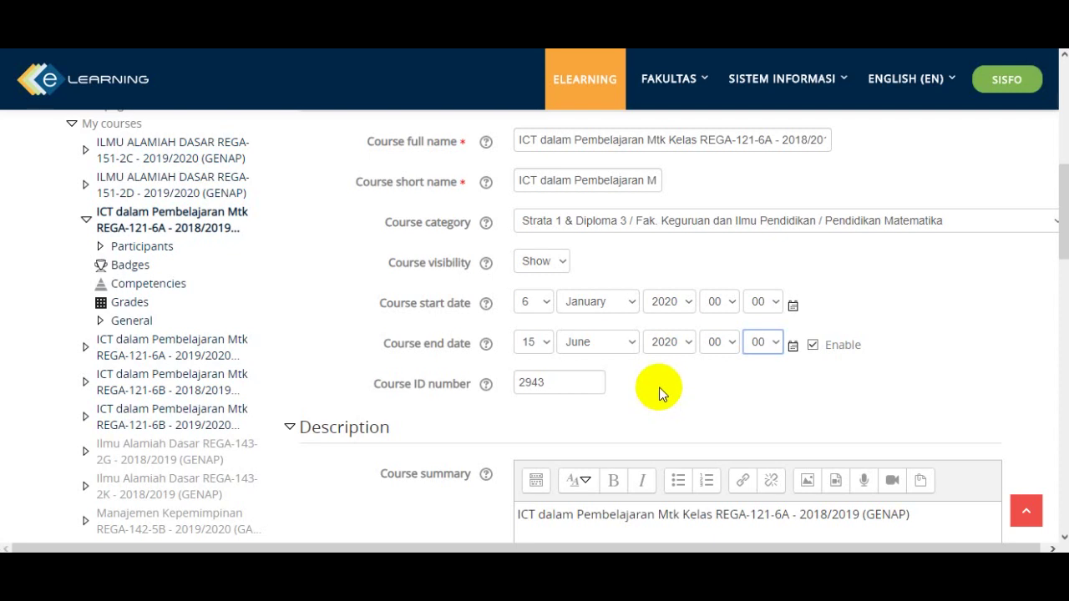
Step: Examine the course ID number, the course summary text and the accepted file types for the course summary files
scroll(655, 399, "down", 1)
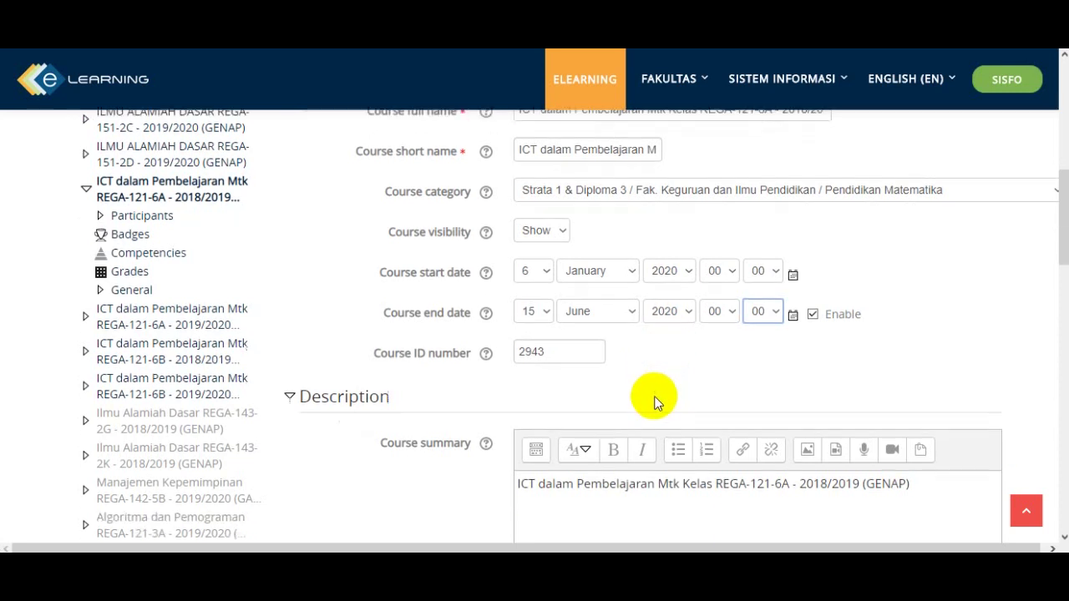
scroll(655, 403, "down", 1)
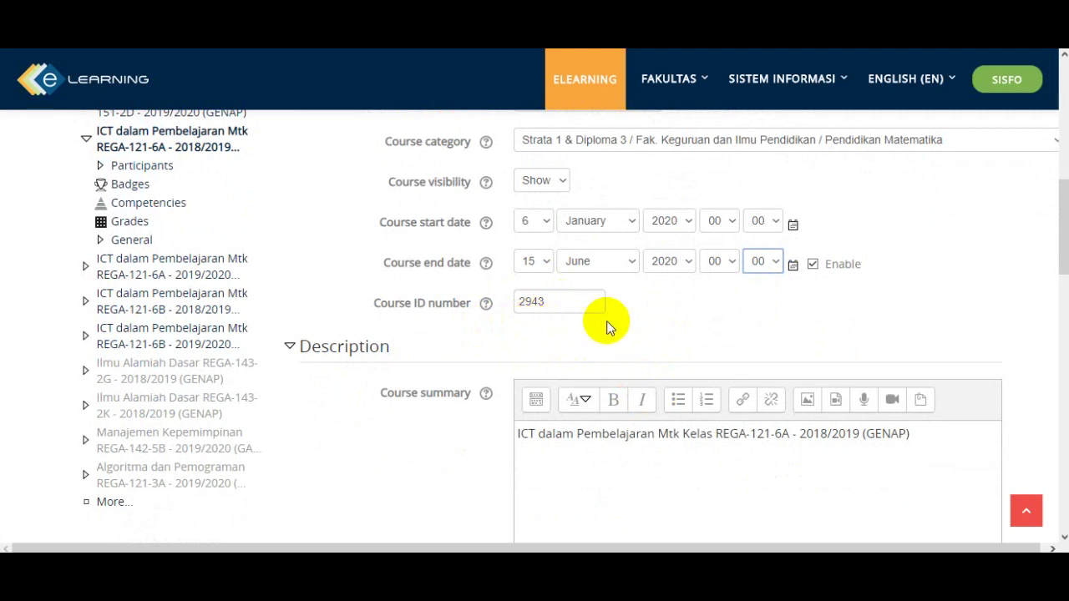
scroll(607, 326, "down", 1)
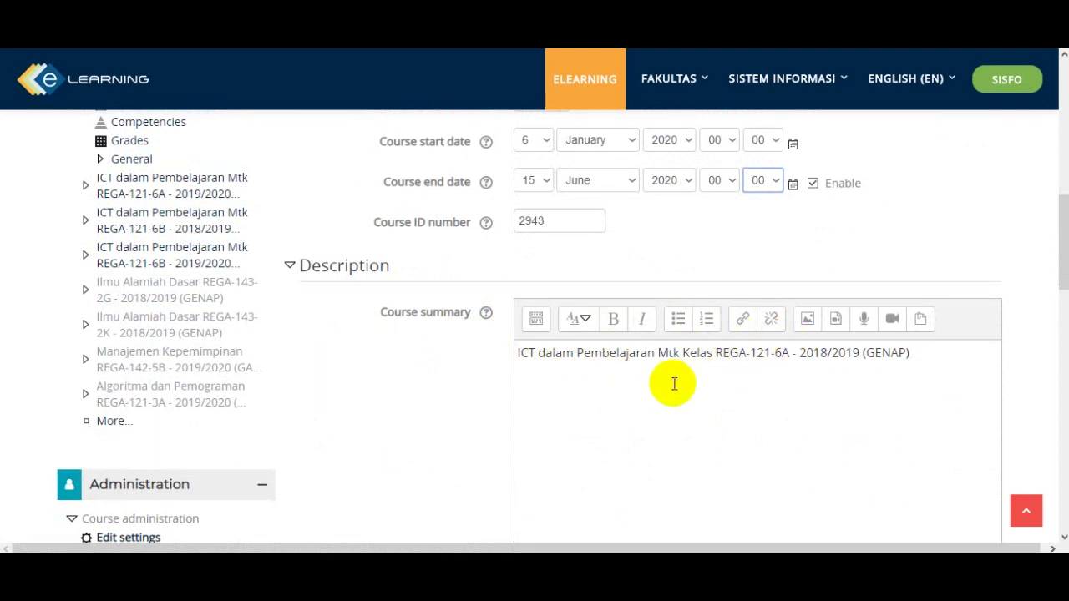
scroll(675, 388, "down", 1)
scroll(674, 388, "down", 1)
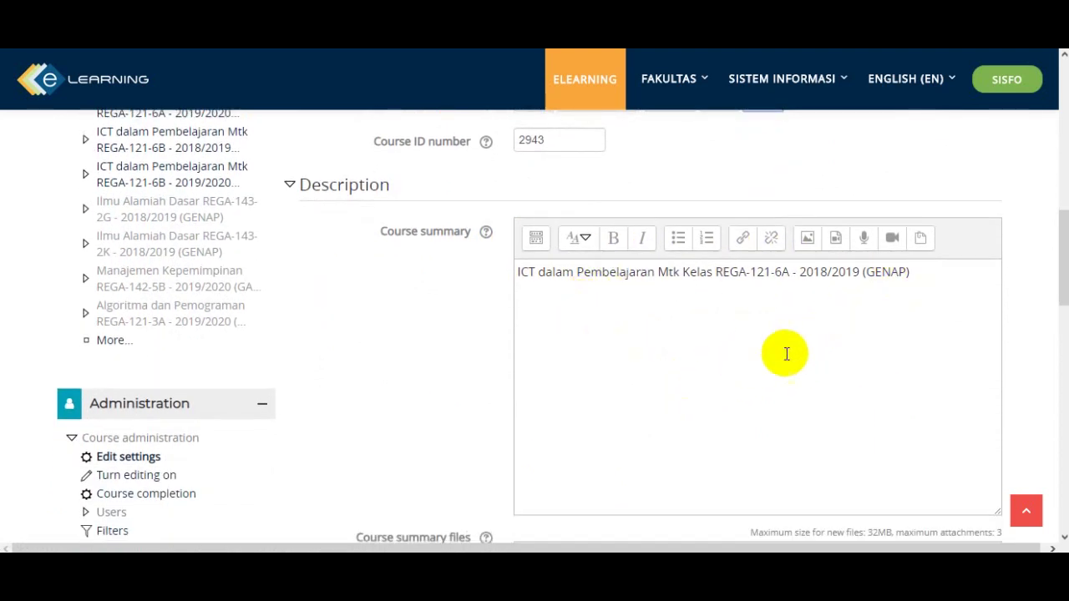
scroll(609, 362, "down", 1)
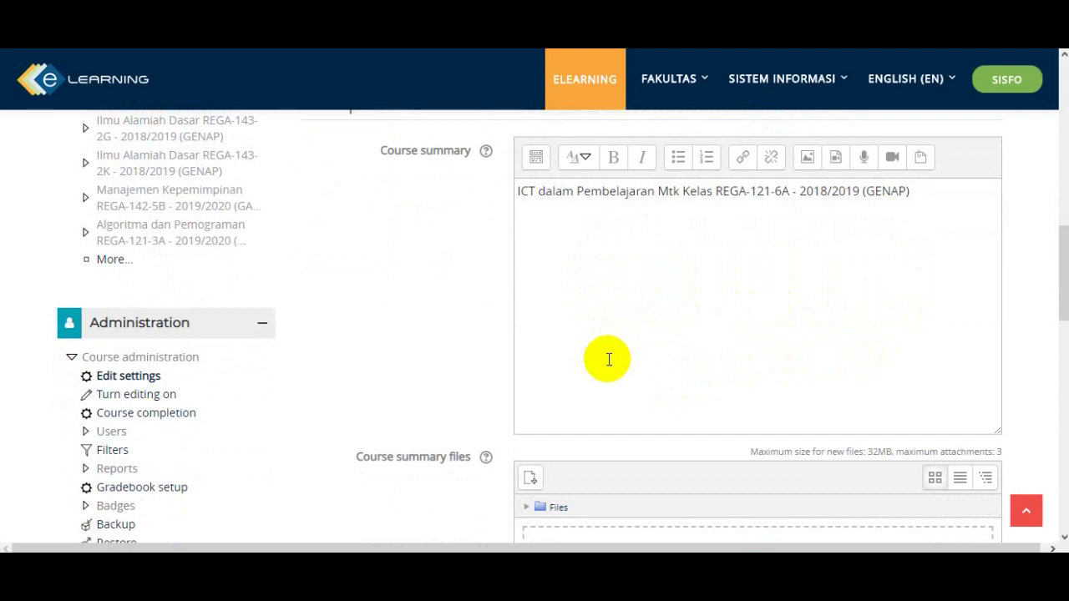
scroll(553, 338, "down", 2)
scroll(547, 353, "down", 1)
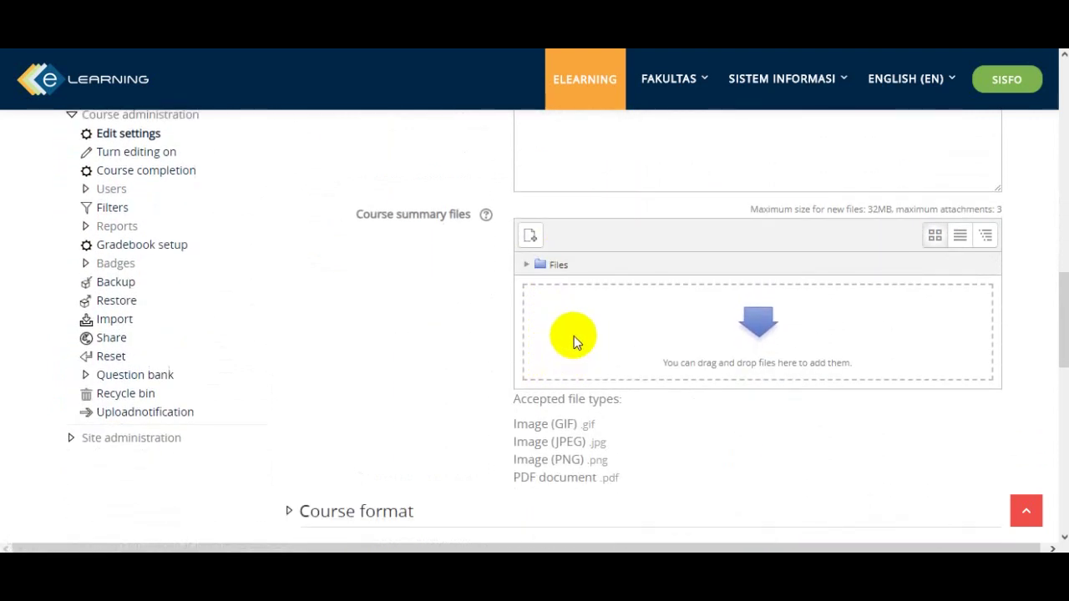
scroll(655, 330, "down", 1)
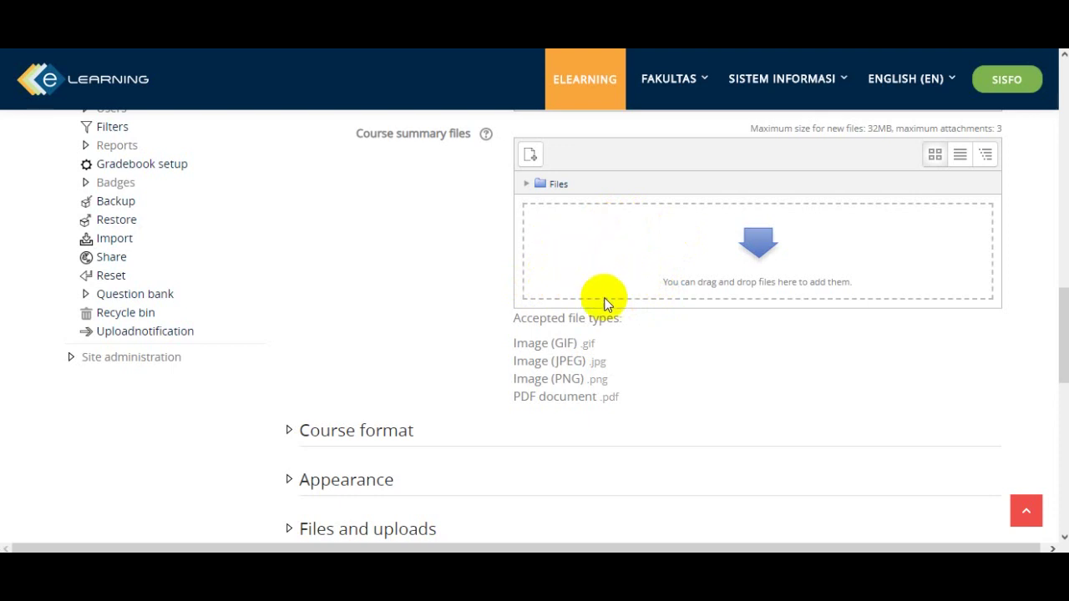
Step: Expand the Course format settings and choose Topics format as the course format
scroll(642, 345, "down", 3)
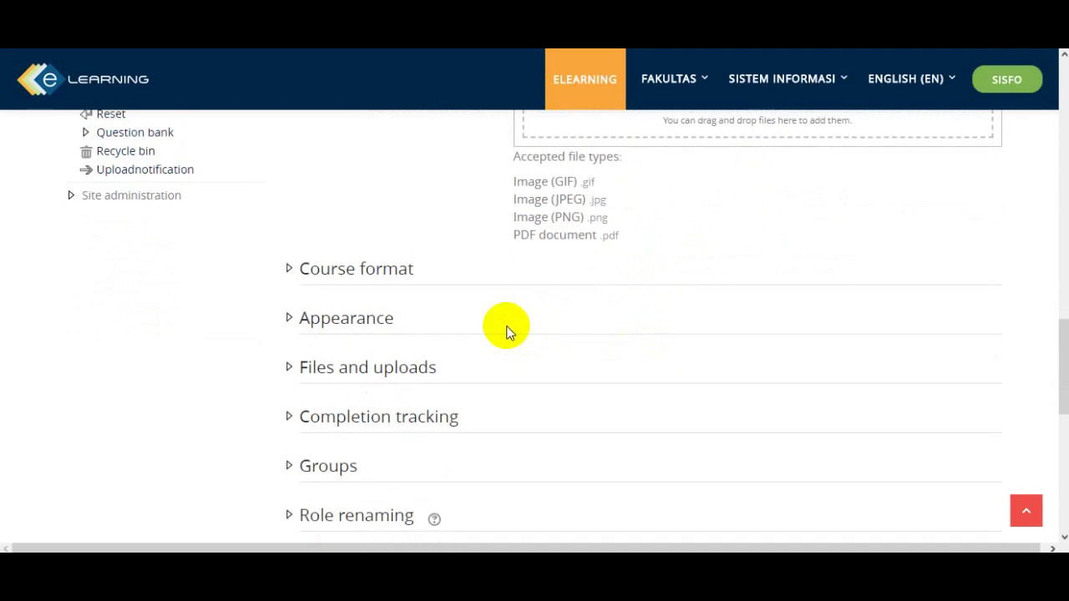
left_click(290, 269)
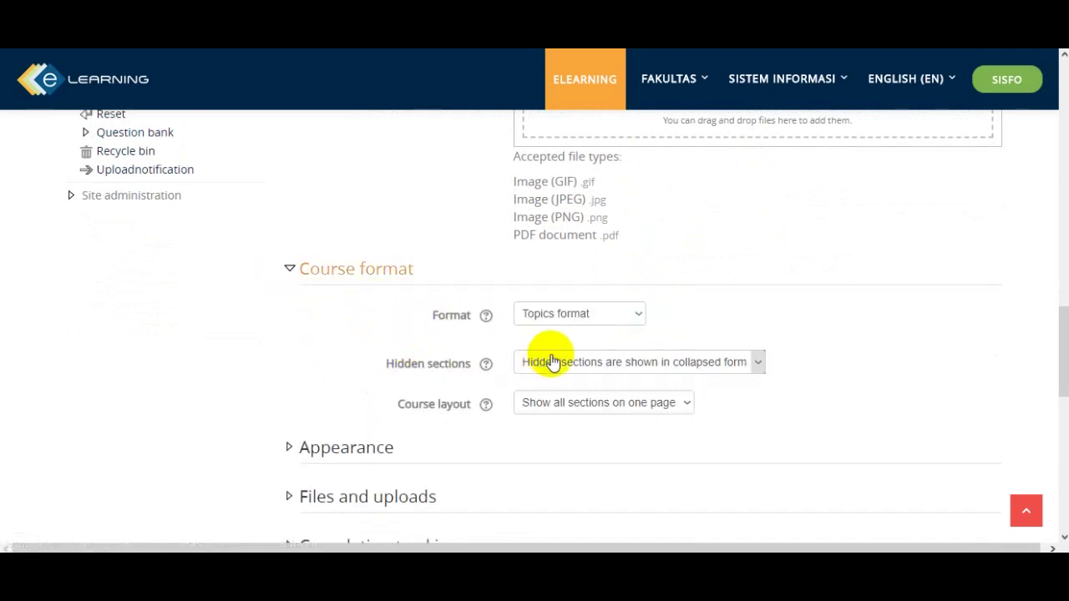
left_click(638, 317)
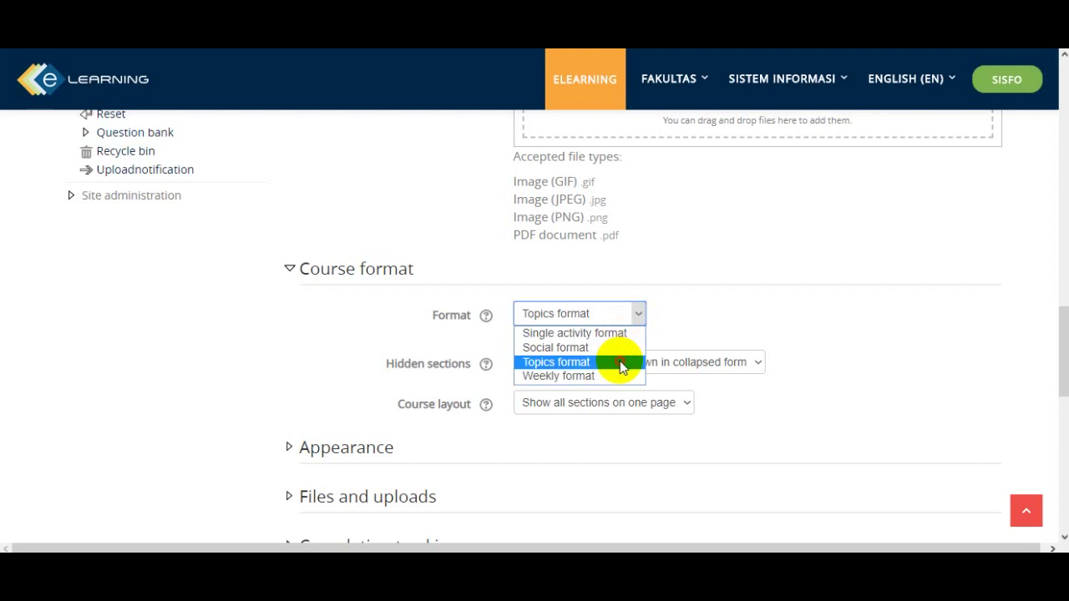
left_click(621, 367)
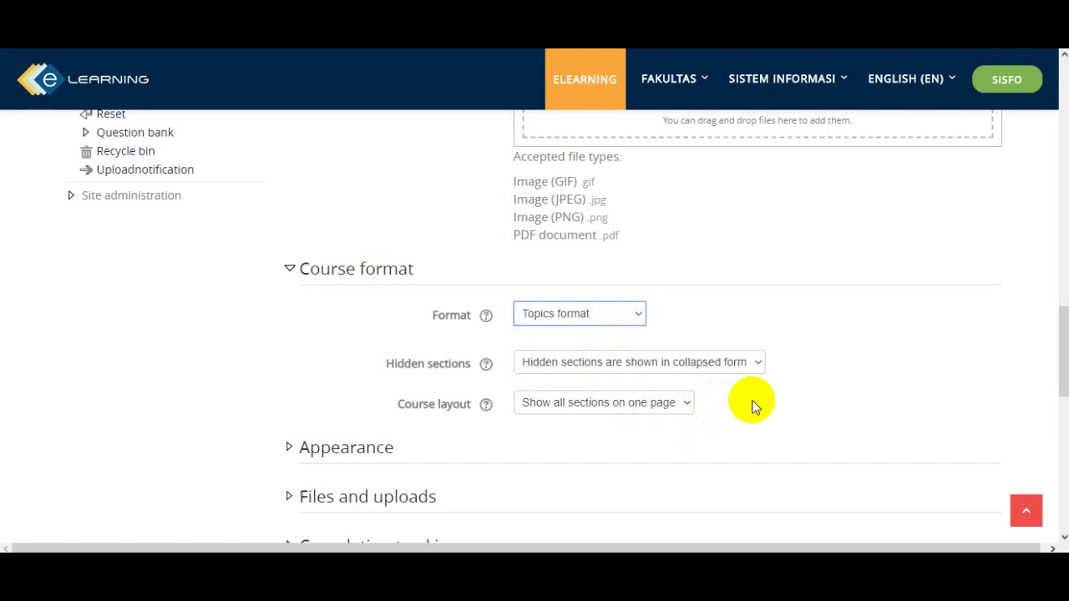
Step: Expand the Appearance settings and choose Do not force for the course language
scroll(752, 400, "down", 1)
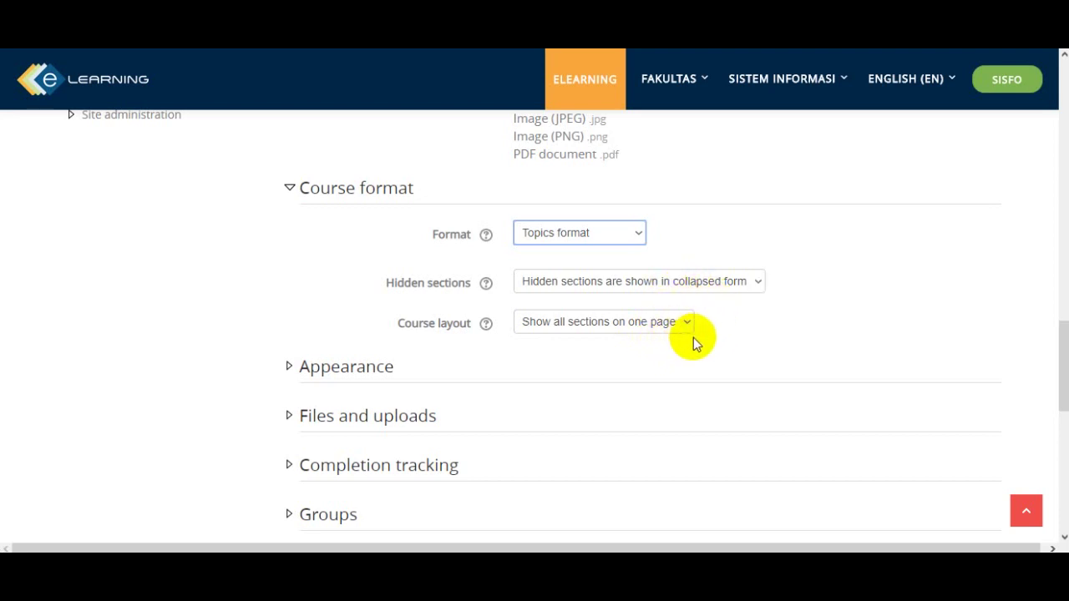
scroll(675, 362, "down", 1)
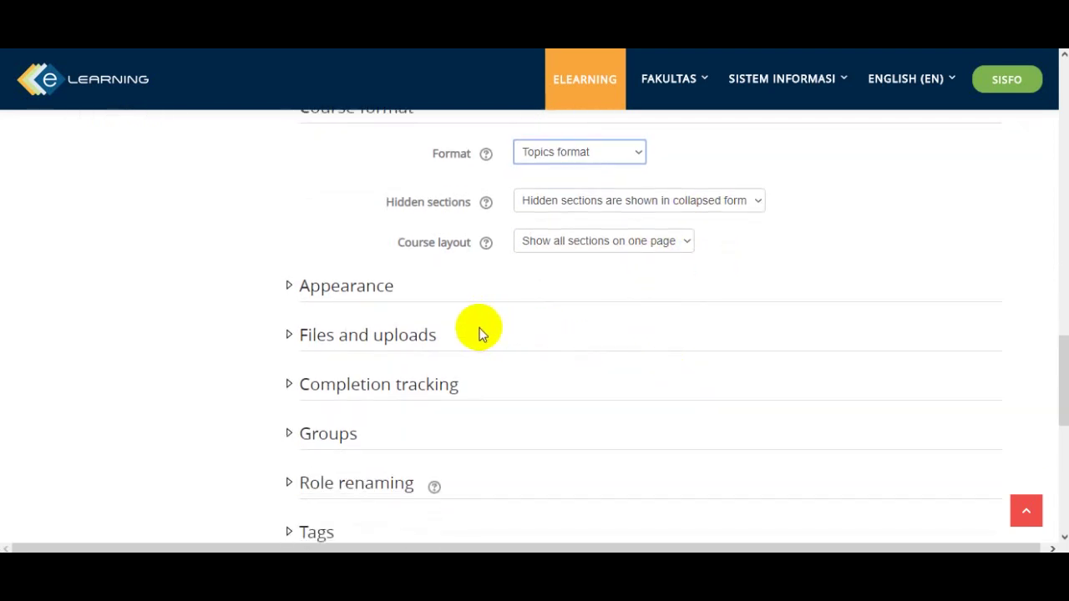
left_click(289, 286)
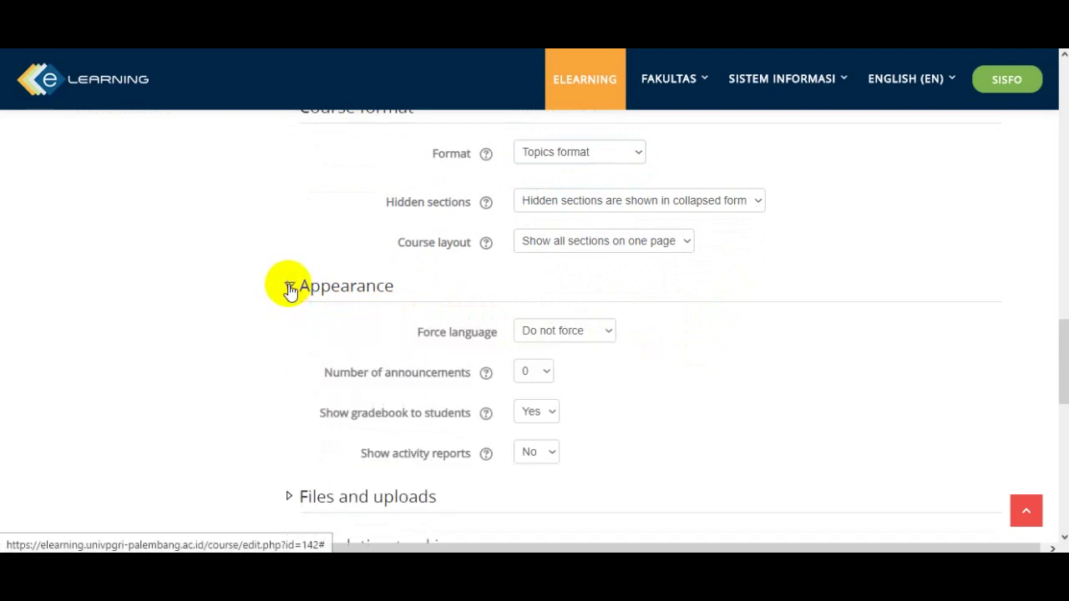
scroll(639, 368, "down", 1)
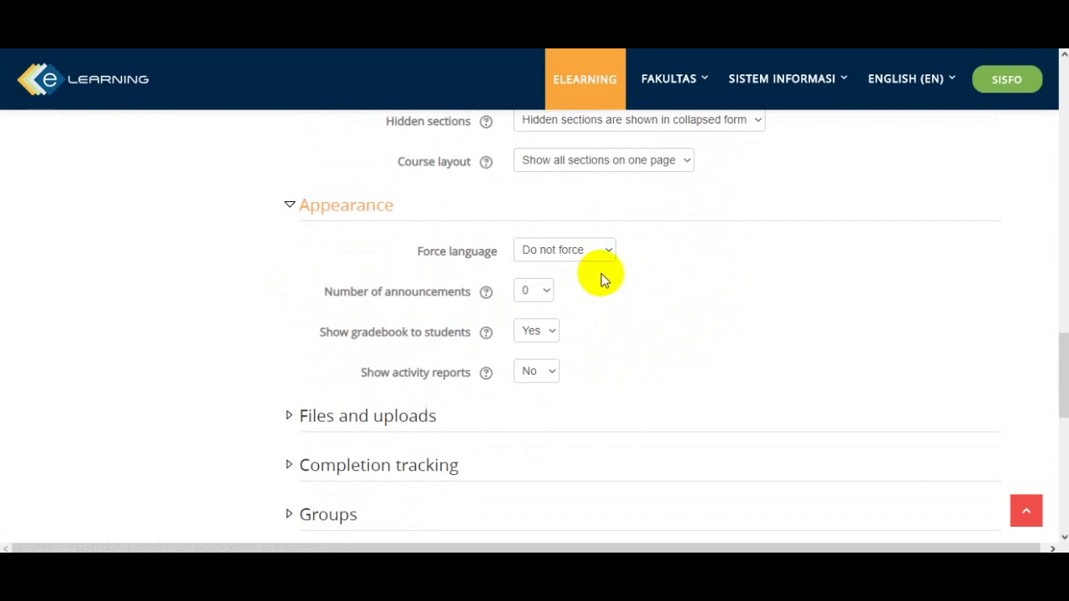
left_click(610, 253)
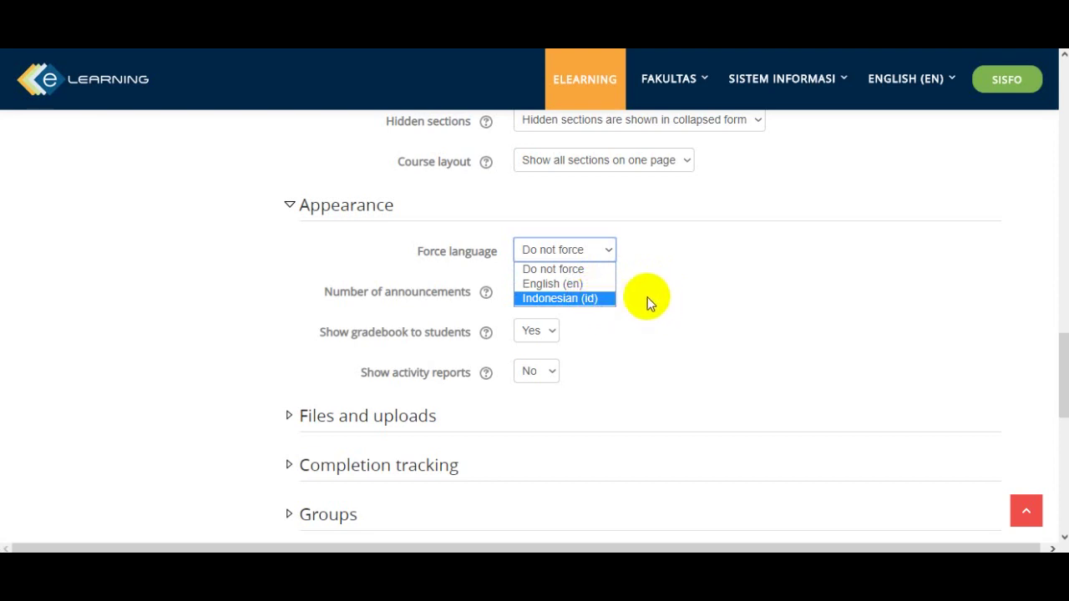
left_click(580, 271)
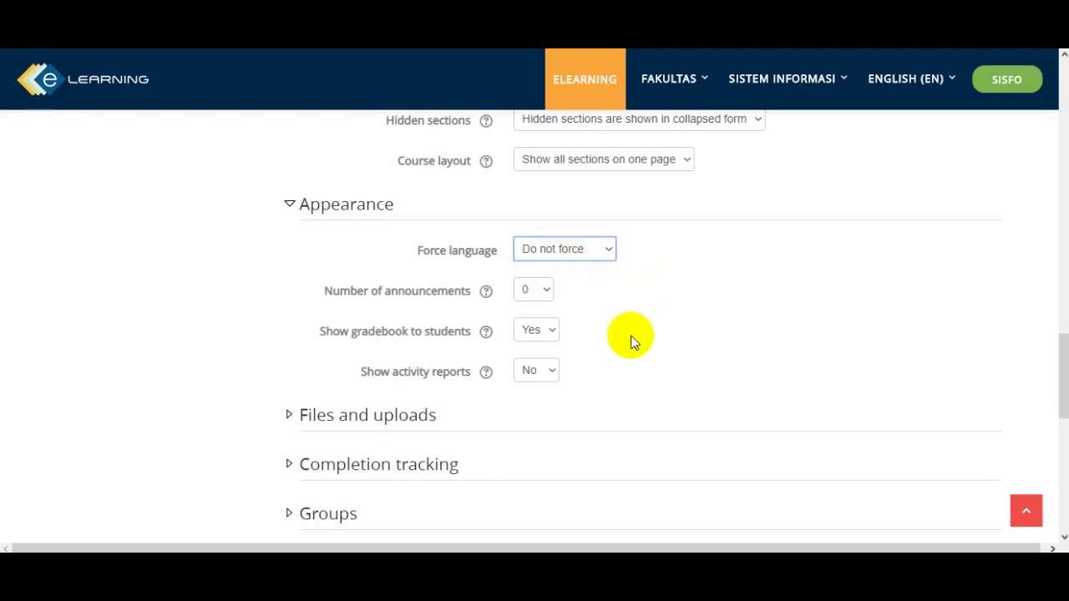
Step: Expand the Files and uploads settings and choose Site upload limit (32MB) as the maximum upload size
scroll(618, 334, "down", 1)
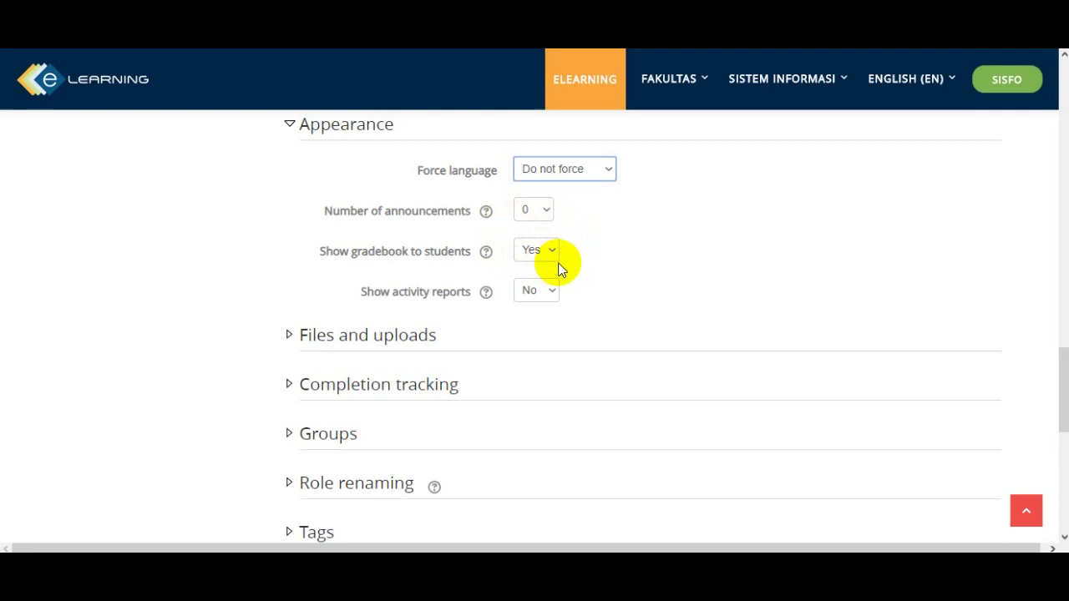
scroll(586, 303, "down", 2)
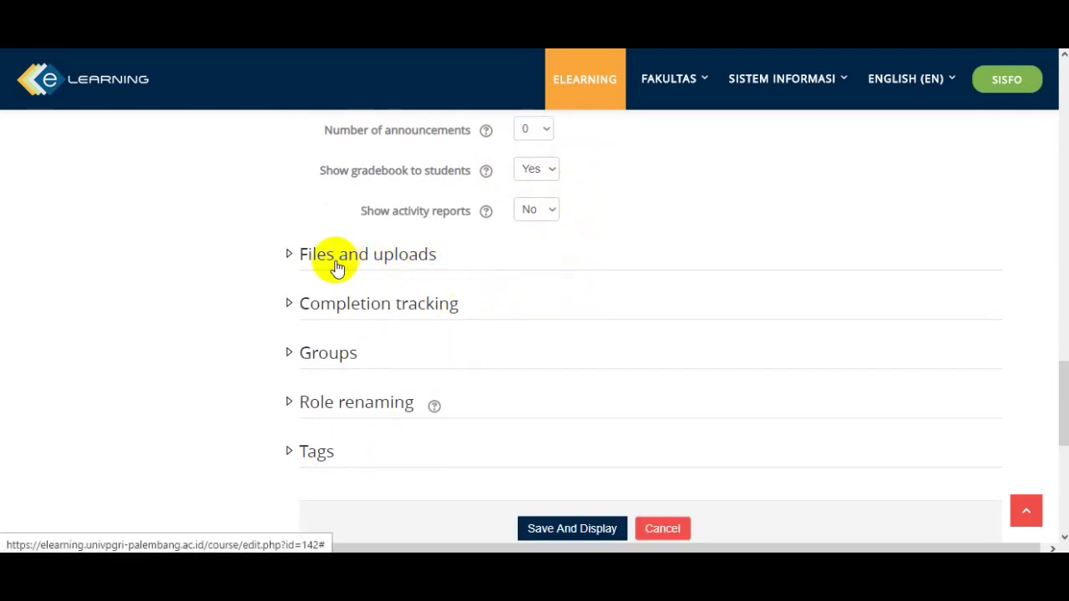
left_click(288, 255)
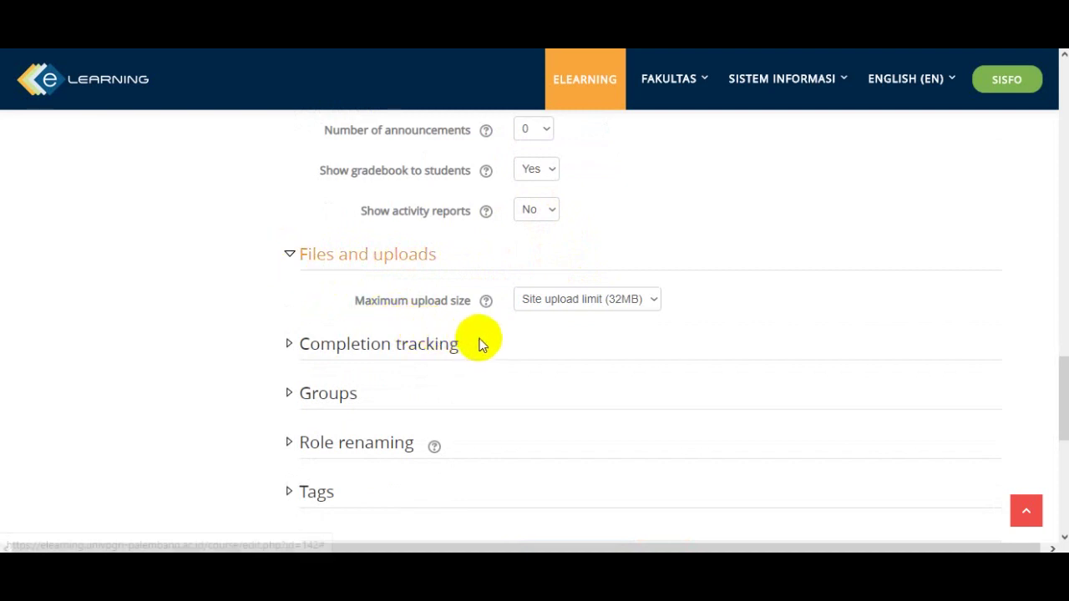
left_click(654, 302)
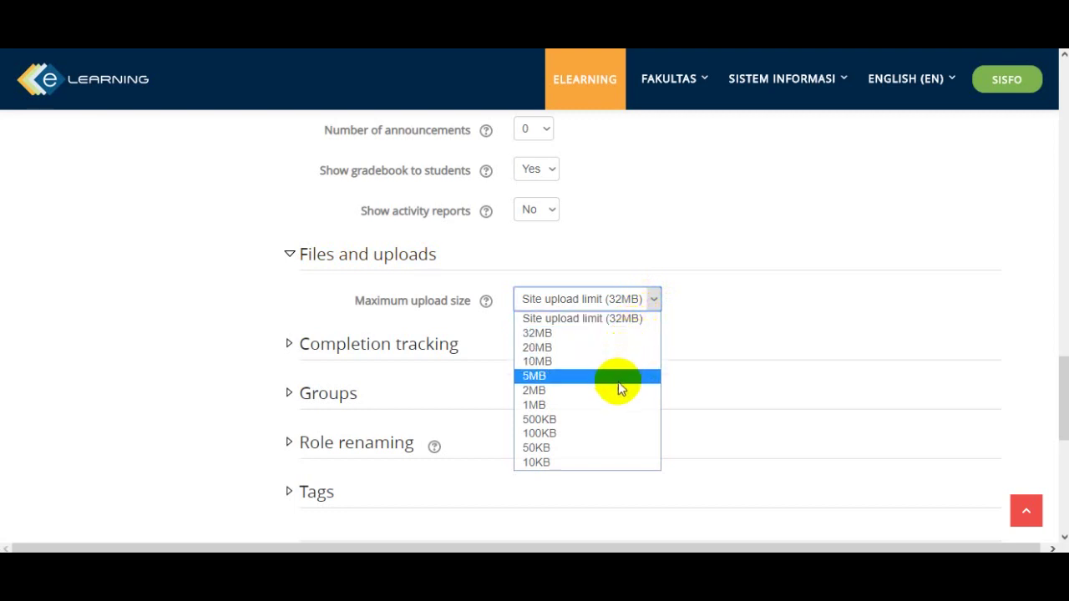
left_click(634, 319)
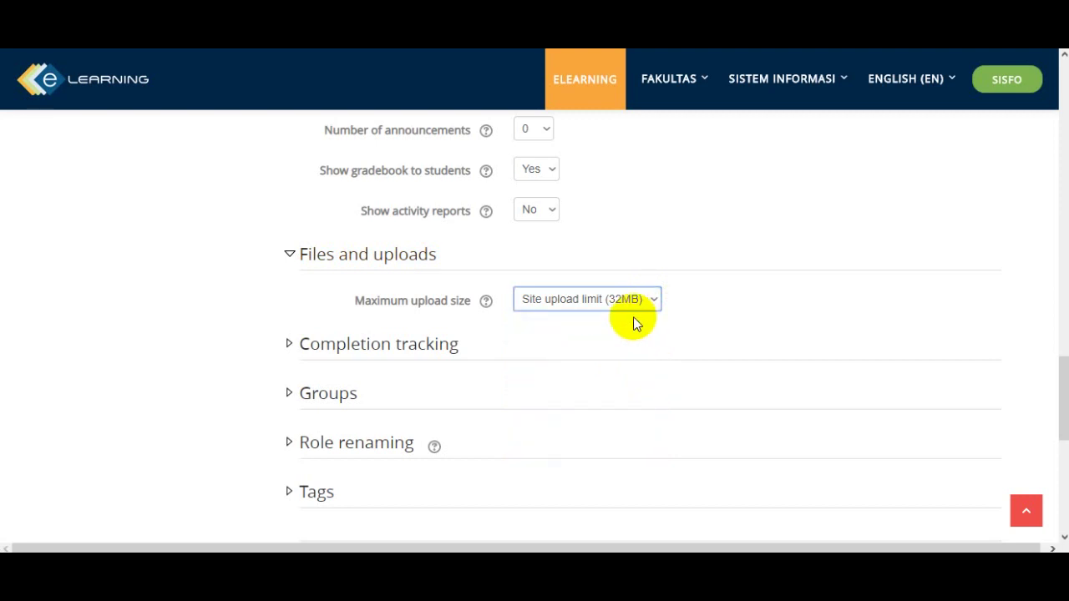
Step: Expand the Completion tracking settings and check the options for enabling completion tracking
left_click(288, 346)
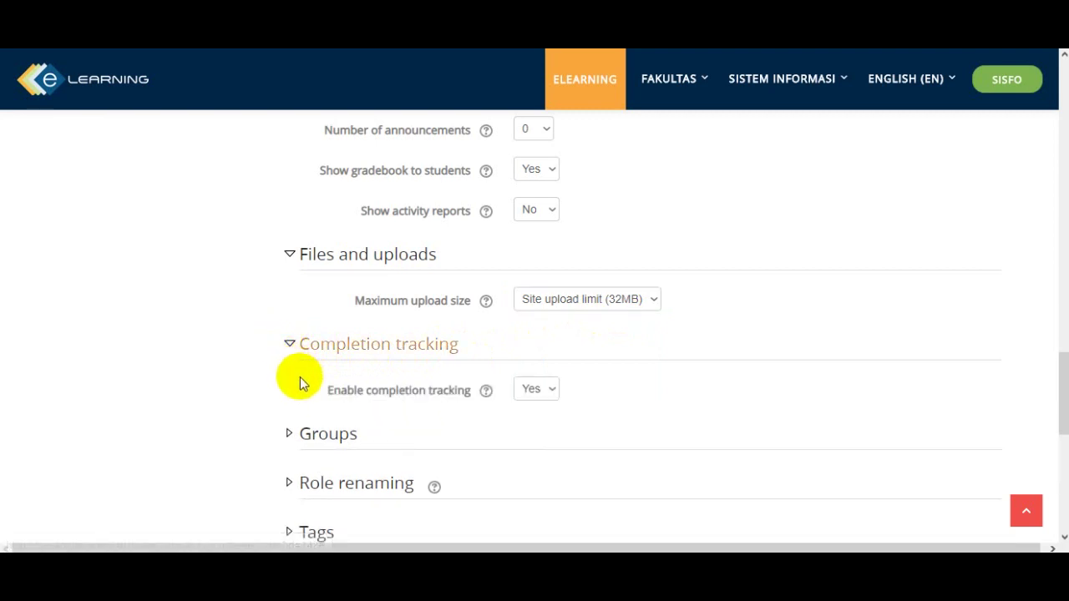
scroll(299, 376, "down", 1)
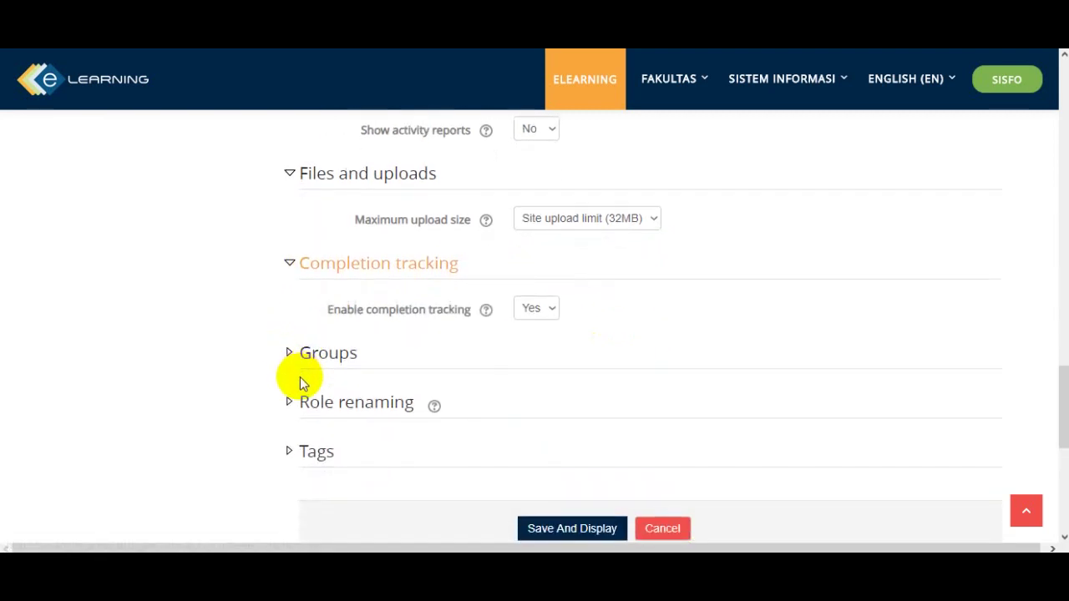
left_click(543, 311)
left_click(605, 316)
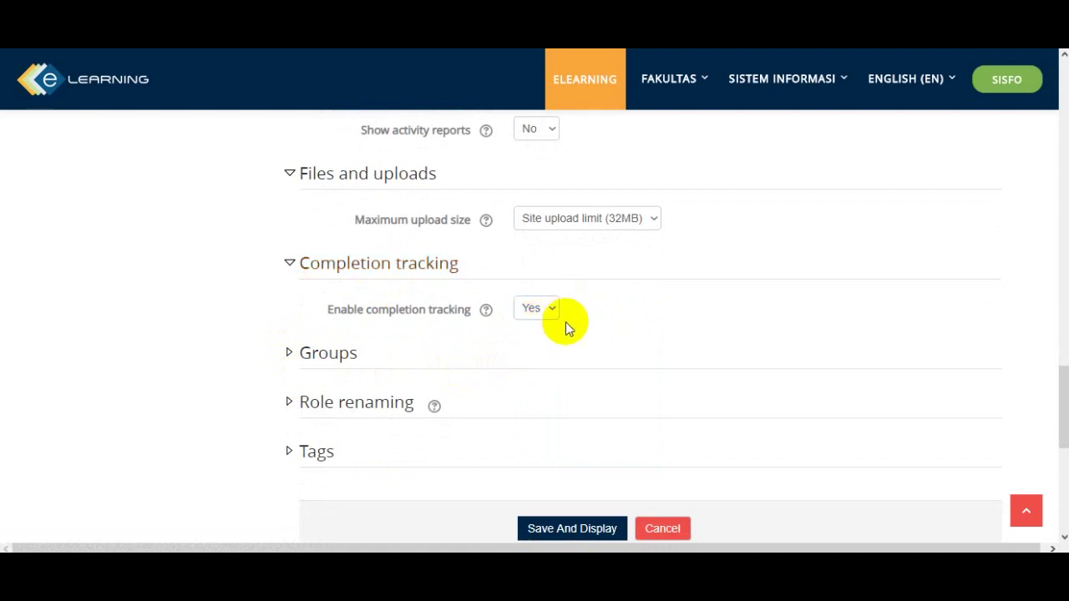
Step: Expand the Groups settings and choose Visible groups as the group mode
left_click(288, 354)
scroll(745, 416, "down", 1)
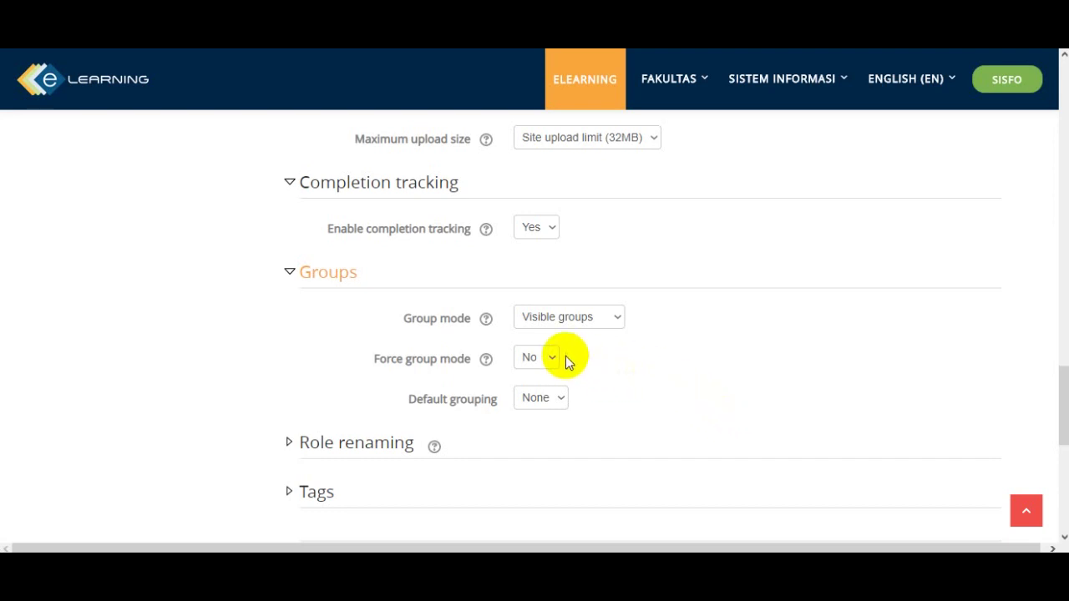
left_click(617, 327)
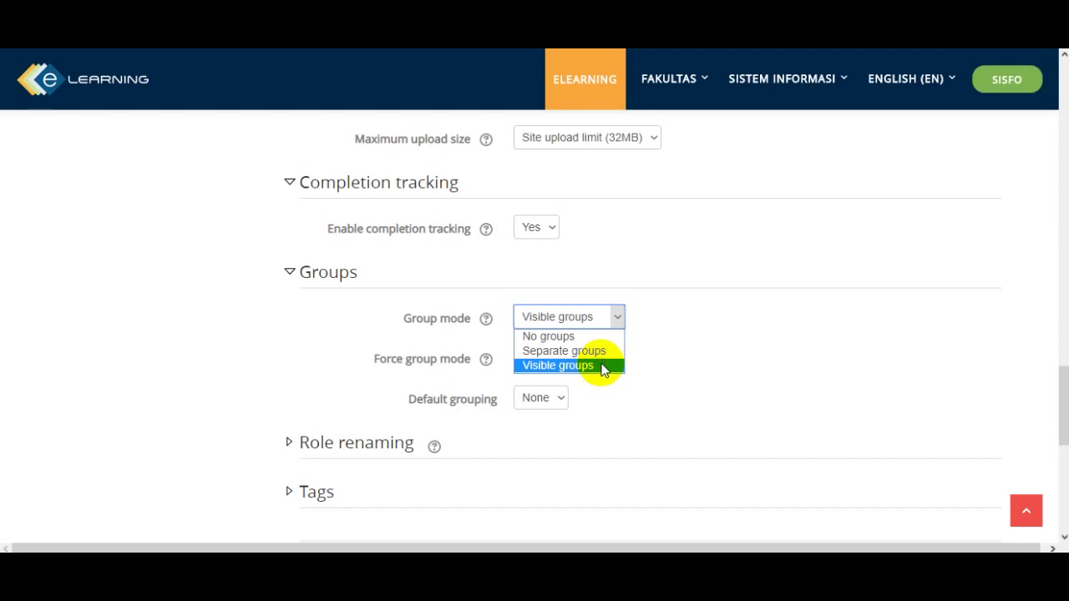
left_click(604, 370)
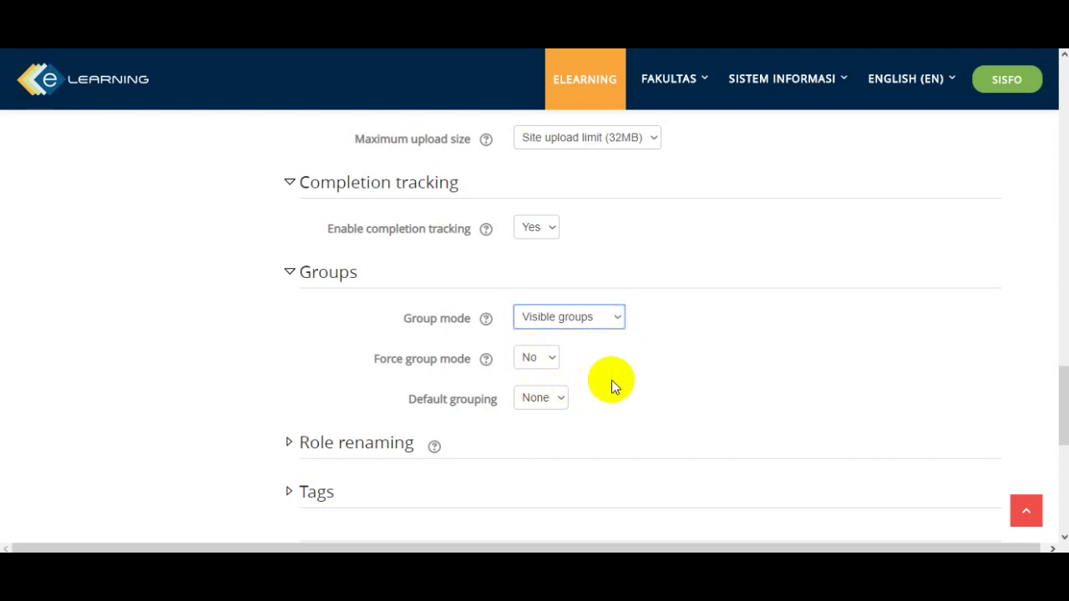
Step: Check the available options for Force group mode in the Groups settings, keeping No
scroll(610, 380, "down", 1)
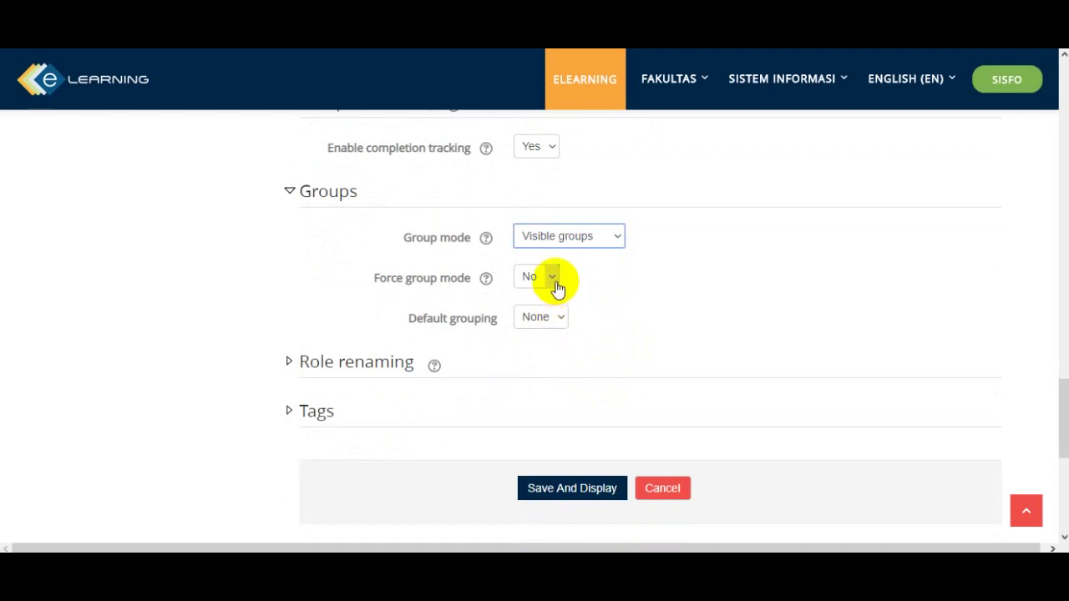
left_click(556, 288)
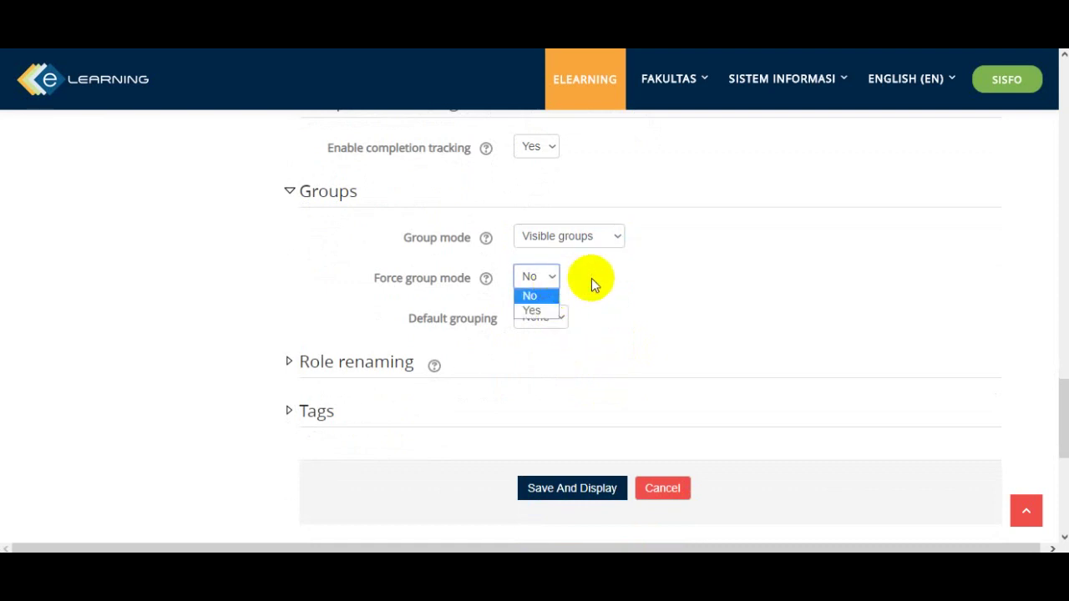
left_click(591, 280)
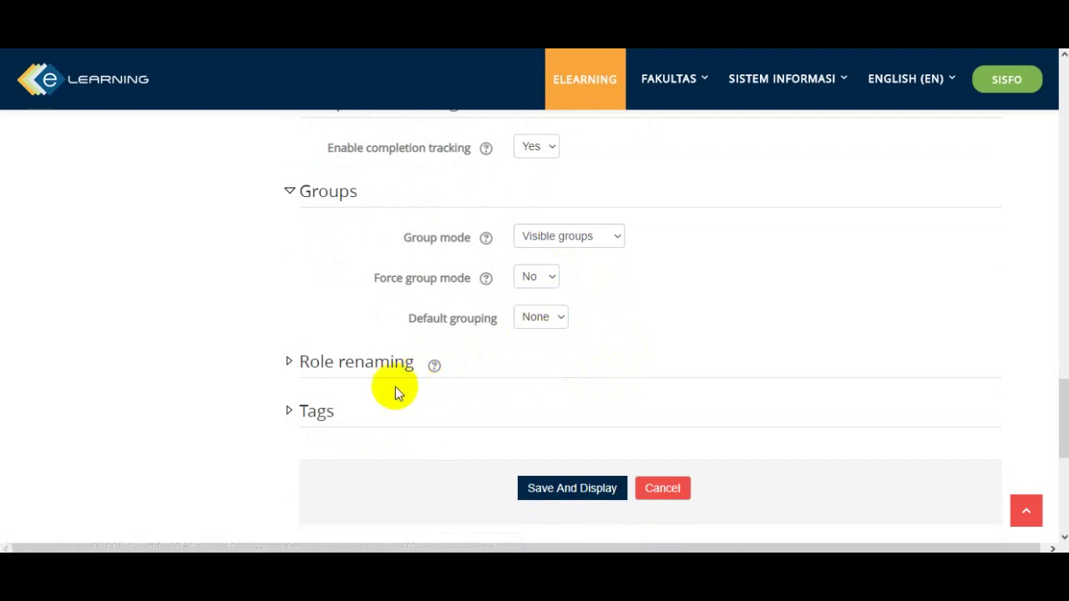
Step: Expand the Role renaming settings and enter Dosen as the word for Teacher and Mahasiswa as the word for Student
left_click(289, 361)
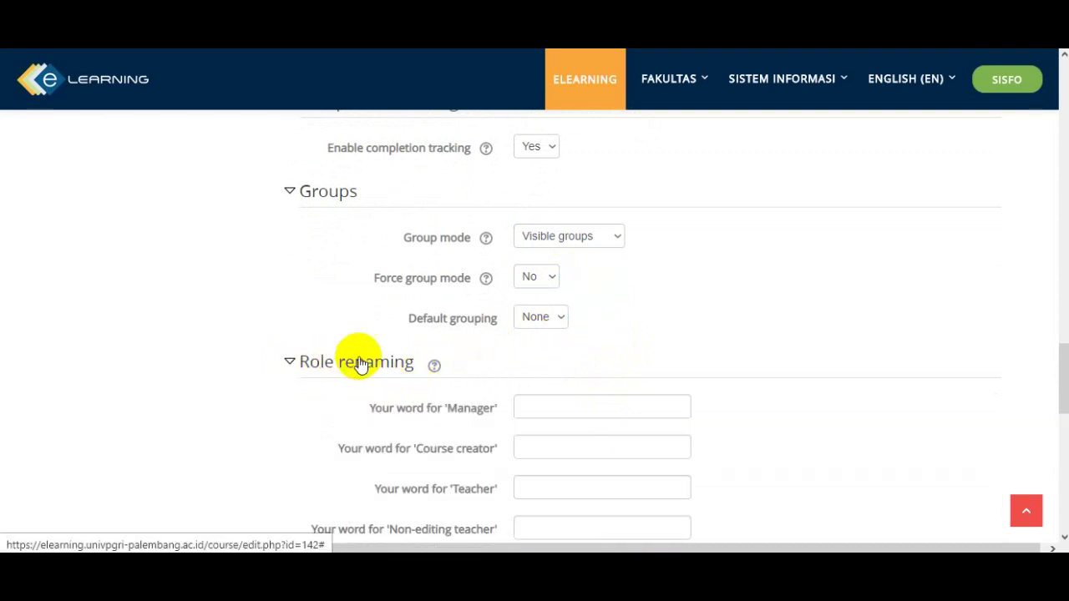
scroll(576, 411, "down", 2)
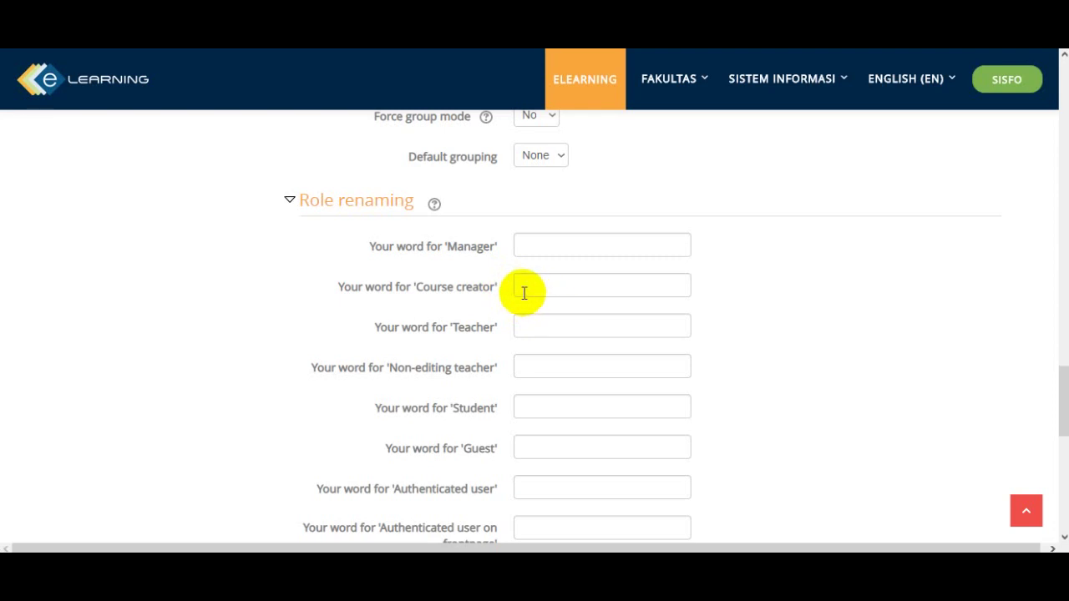
scroll(551, 349, "down", 1)
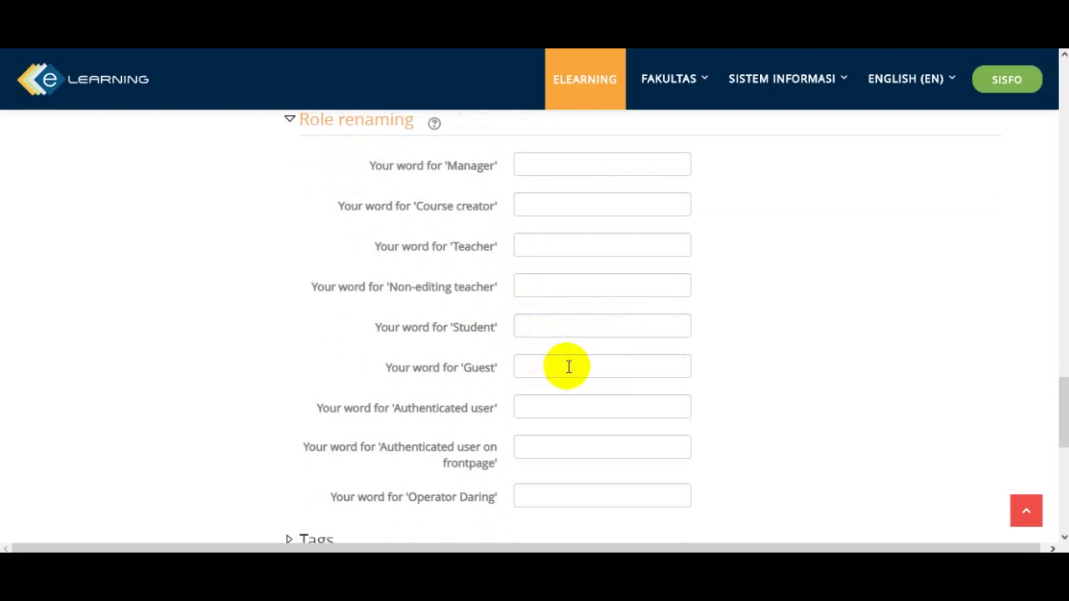
left_click(551, 246)
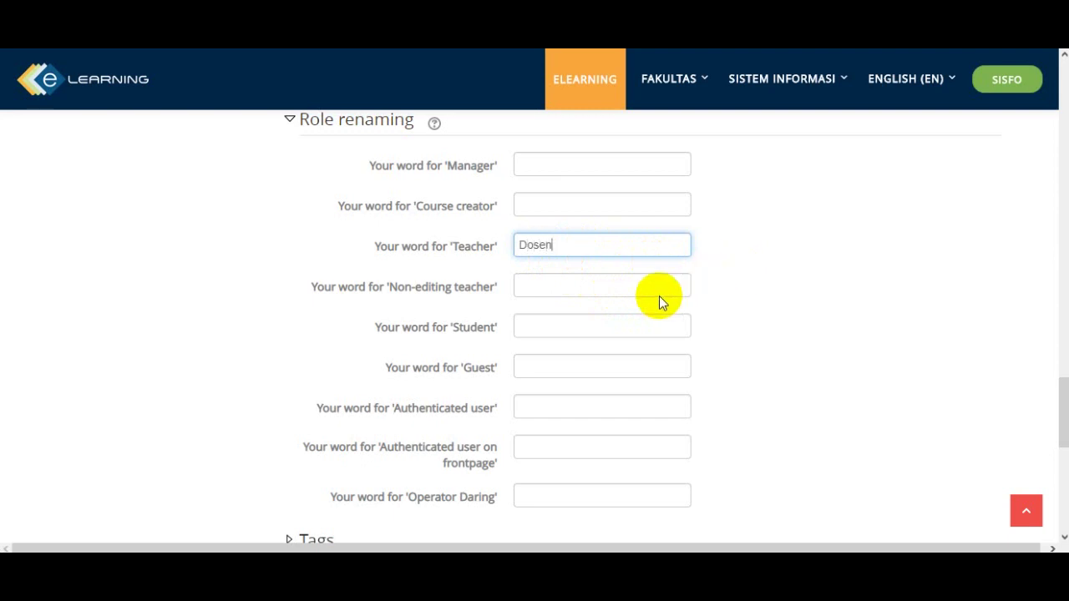
left_click(613, 325)
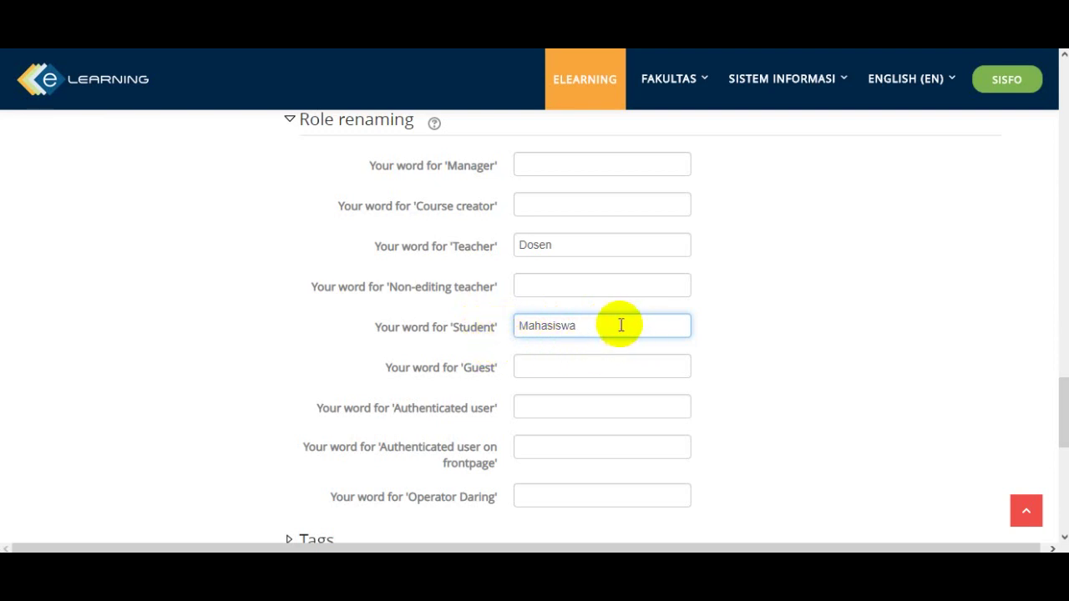
Step: Save the course settings and look over the displayed course page
scroll(682, 352, "down", 1)
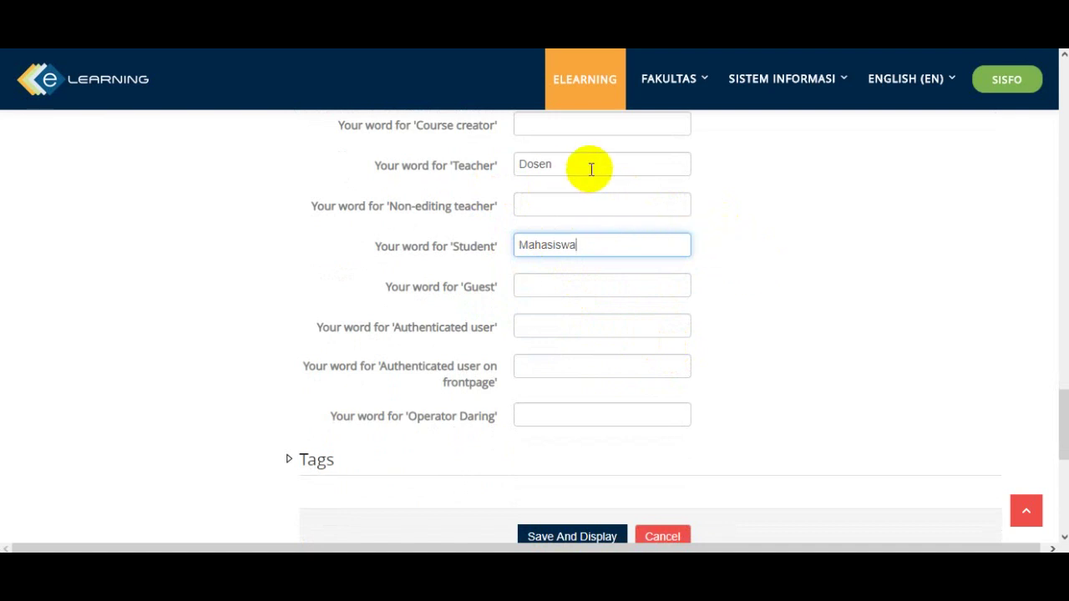
scroll(816, 327, "down", 1)
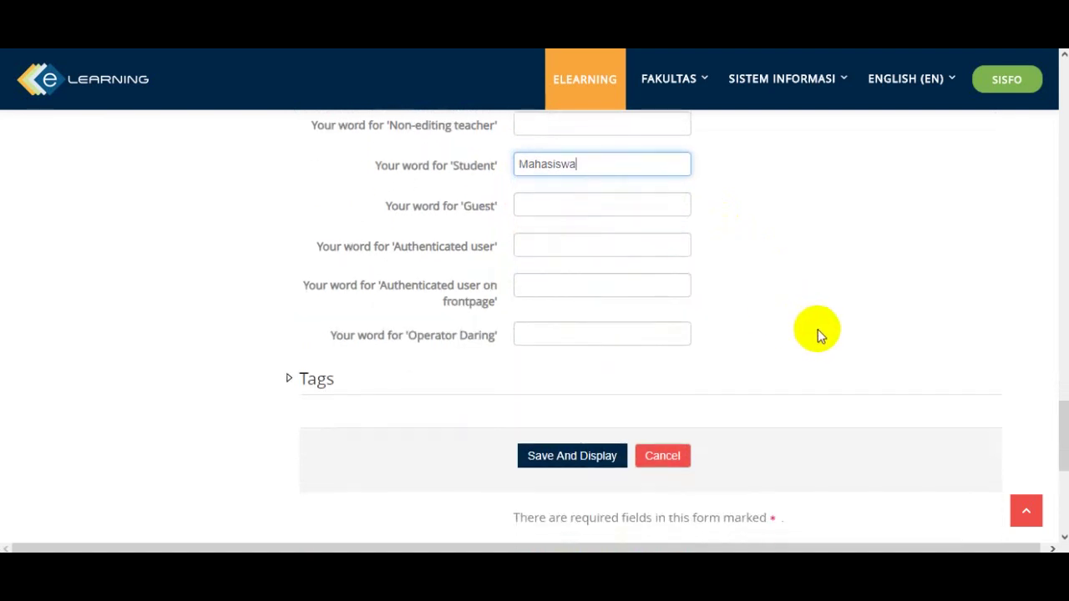
scroll(816, 327, "down", 1)
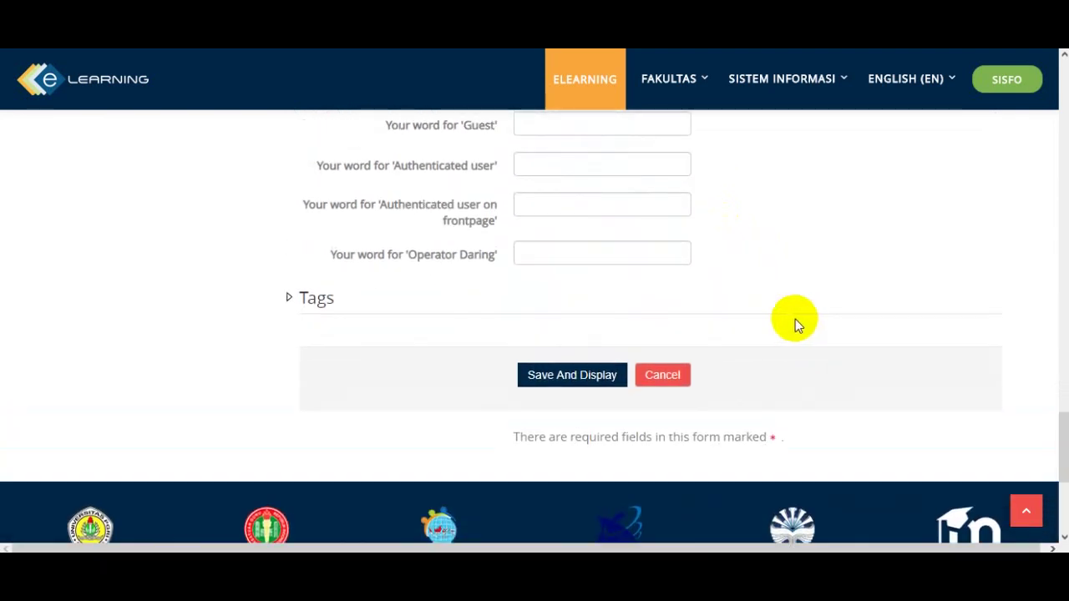
left_click(609, 380)
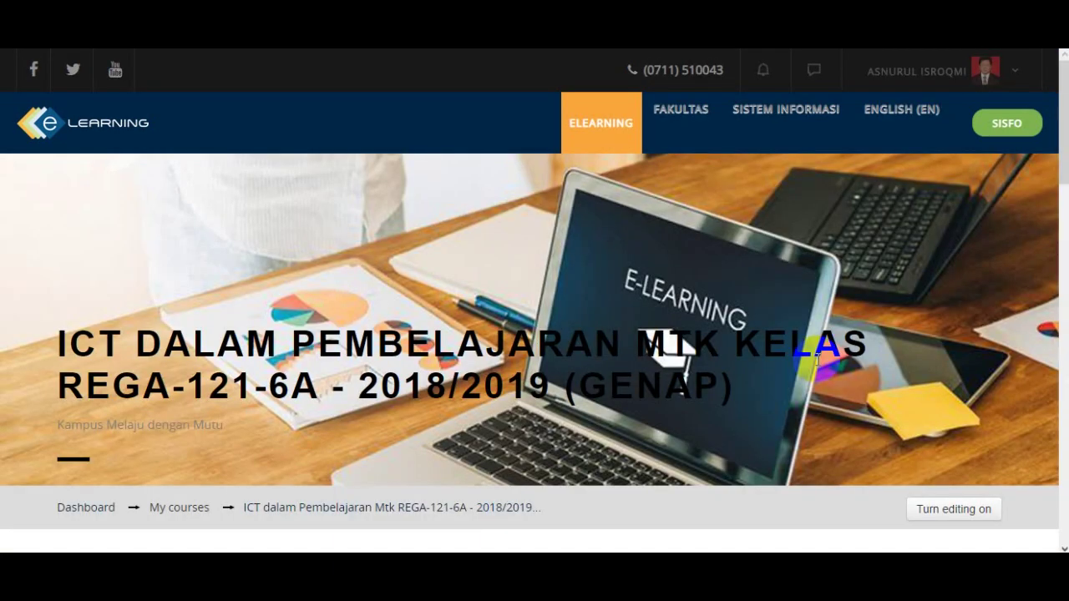
scroll(809, 361, "down", 2)
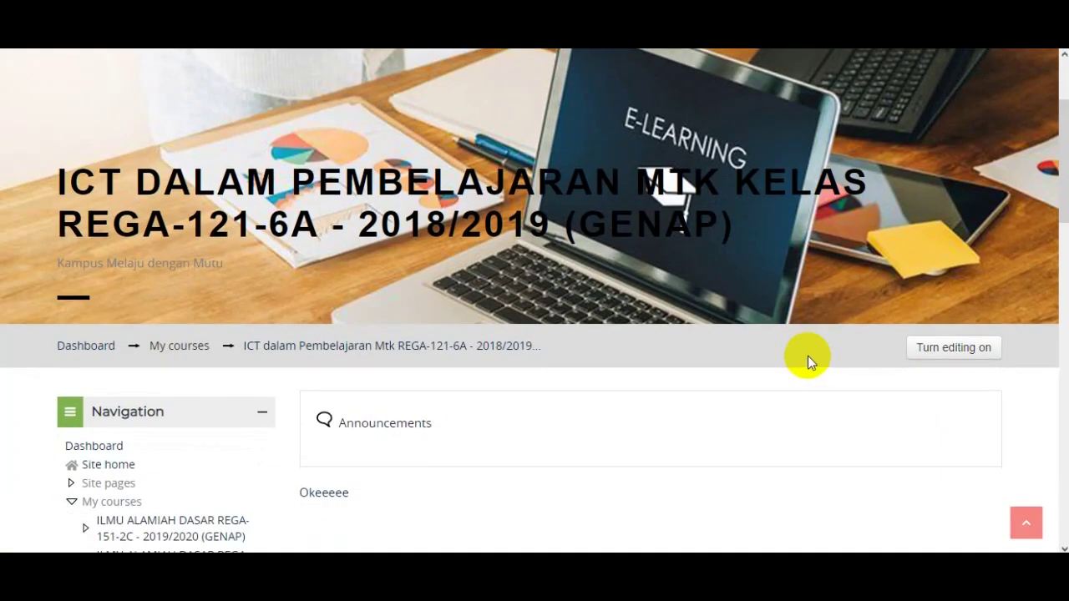
scroll(805, 354, "down", 2)
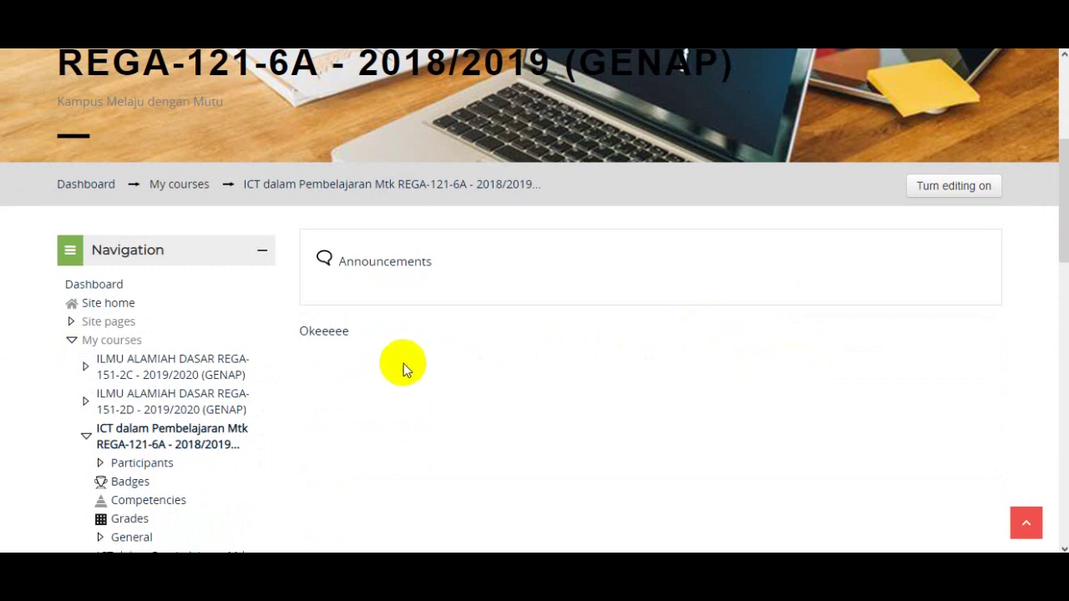
Step: Return to the dashboard and list the past courses in the Course Overview
scroll(338, 373, "up", 1)
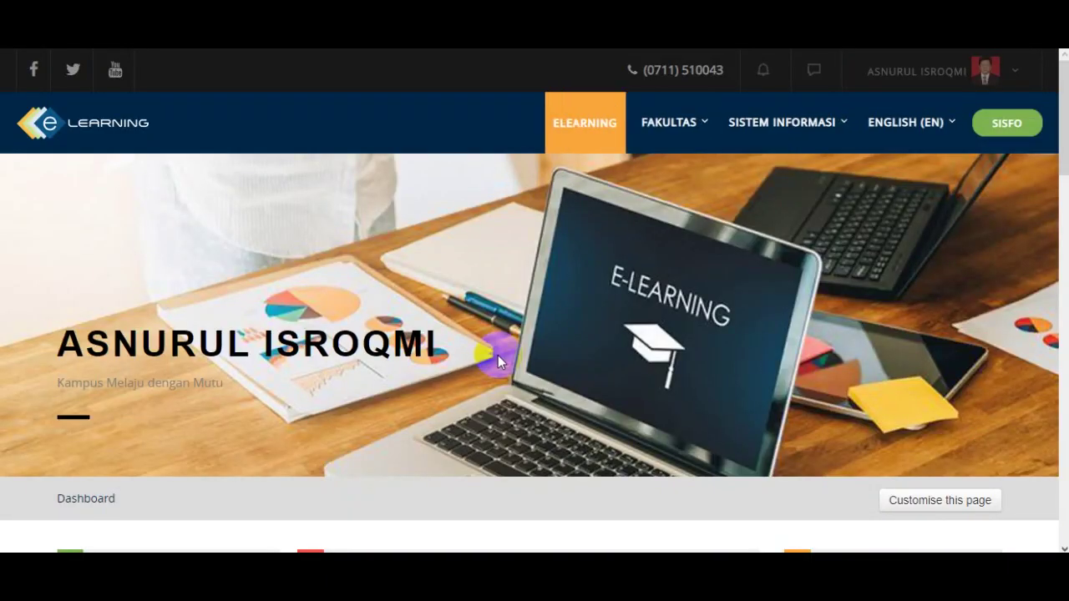
scroll(498, 354, "down", 3)
scroll(495, 360, "down", 1)
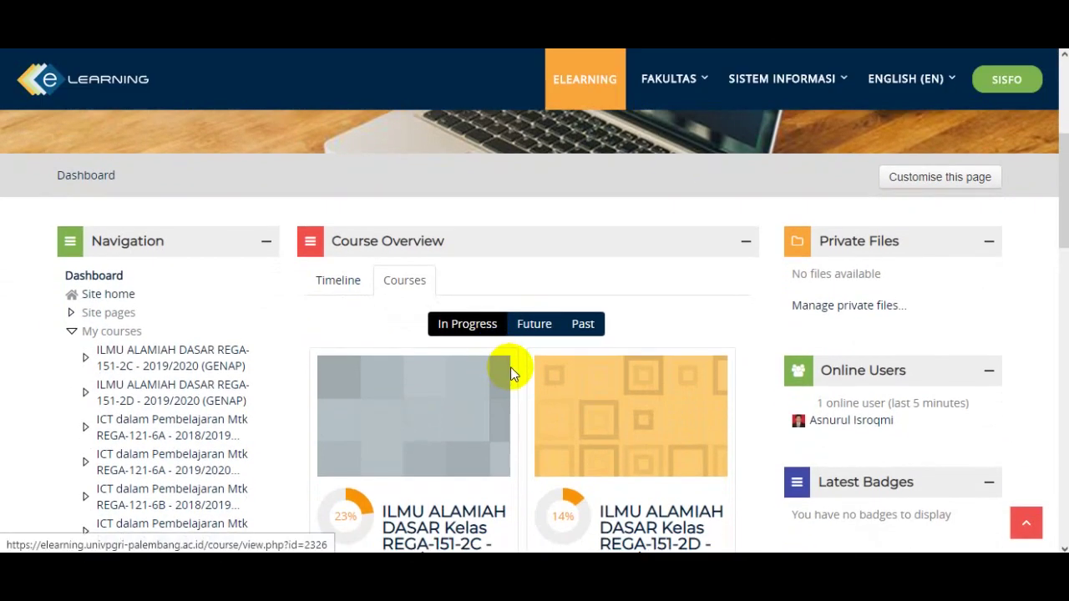
scroll(511, 367, "down", 1)
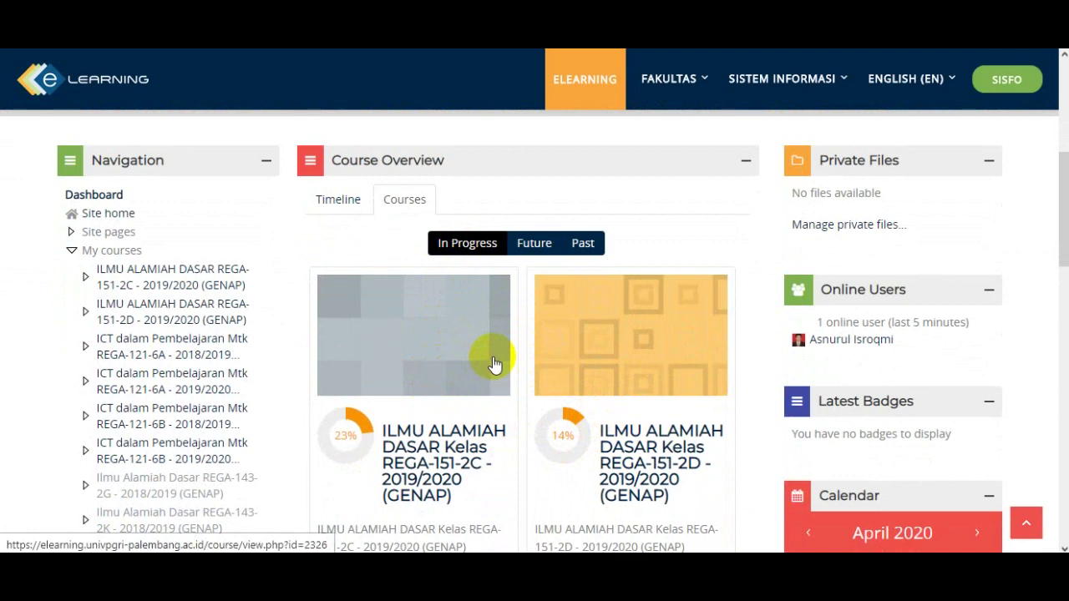
left_click(584, 242)
scroll(614, 334, "down", 1)
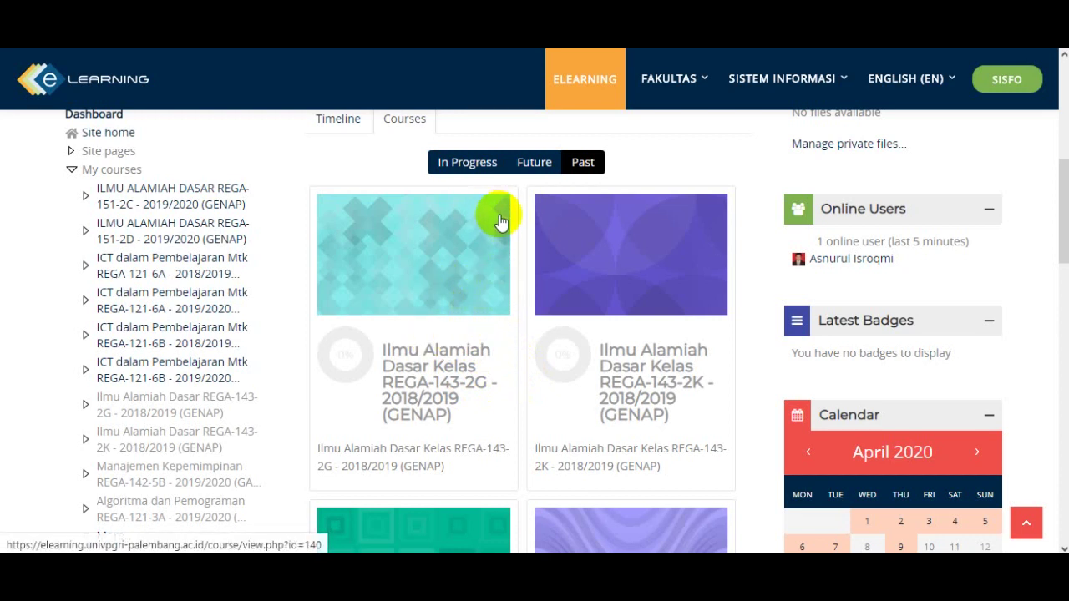
Step: Compare the in-progress and past course lists in the Course Overview, ending on the past courses
left_click(472, 172)
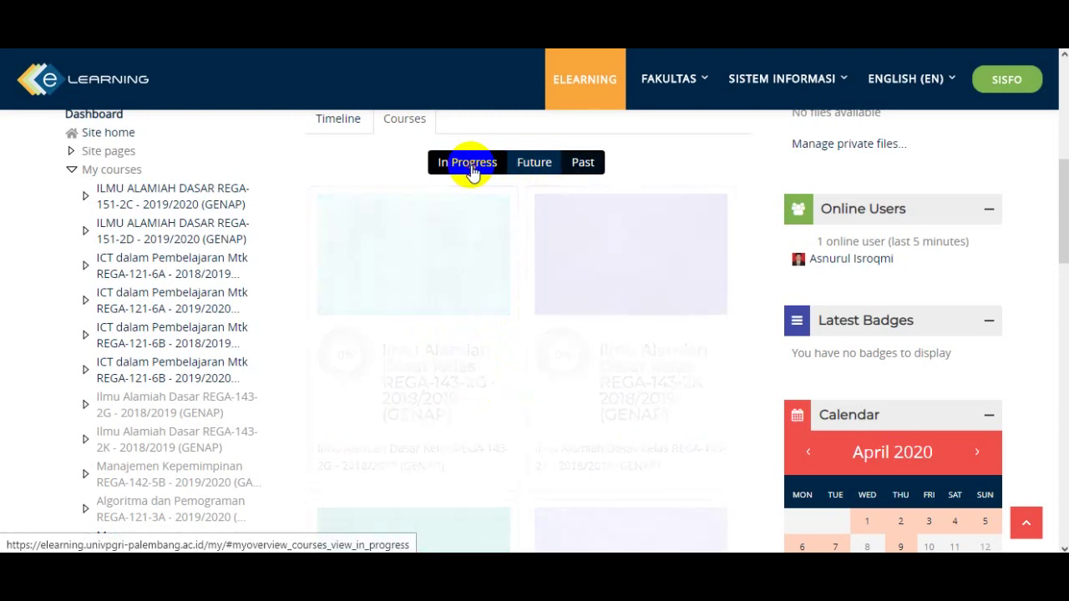
left_click(582, 165)
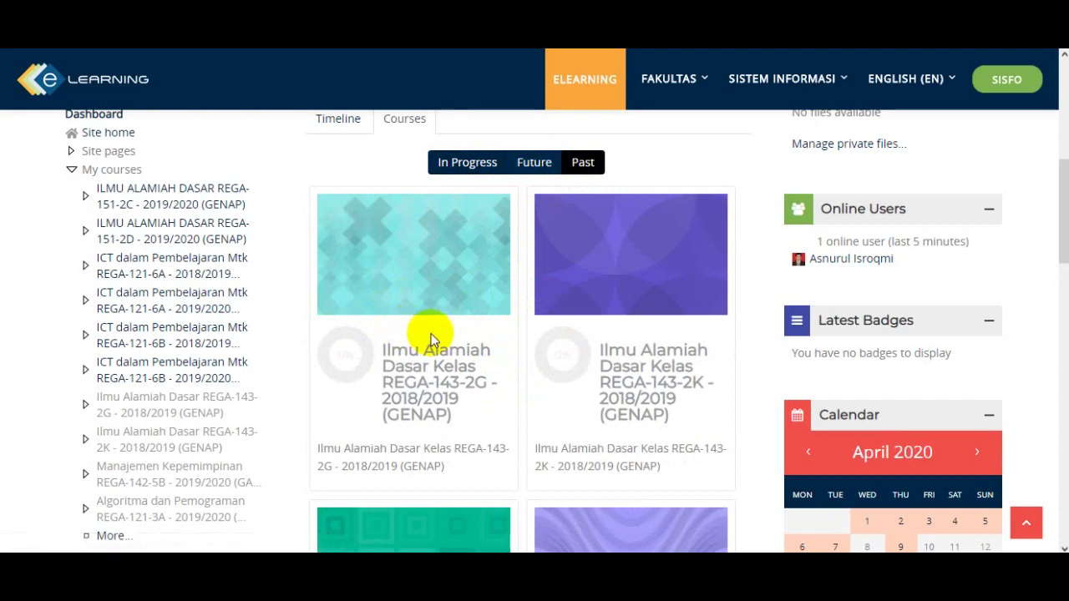
left_click(466, 166)
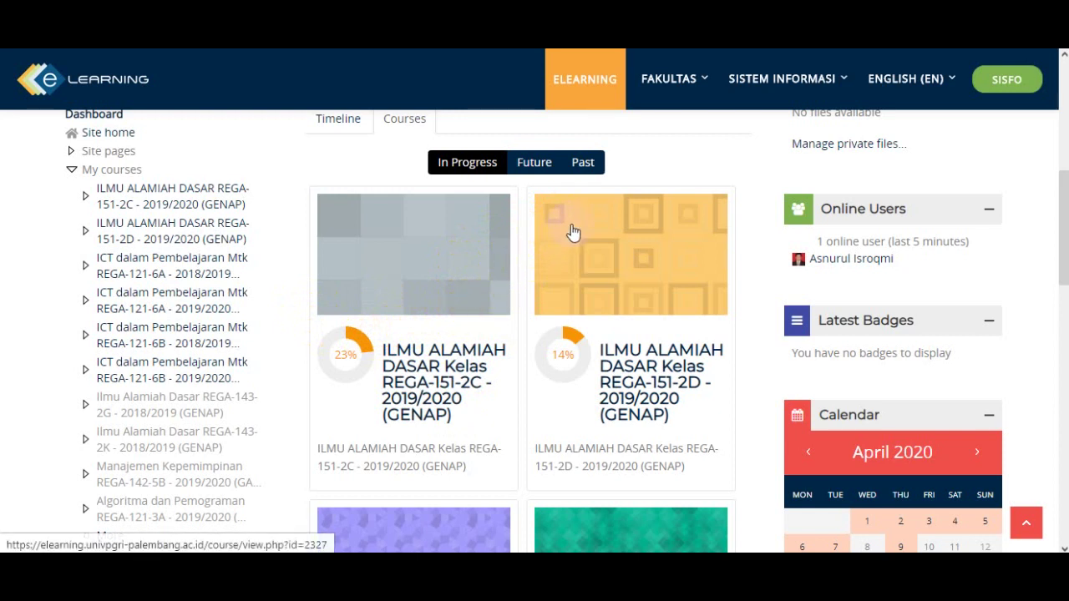
left_click(583, 167)
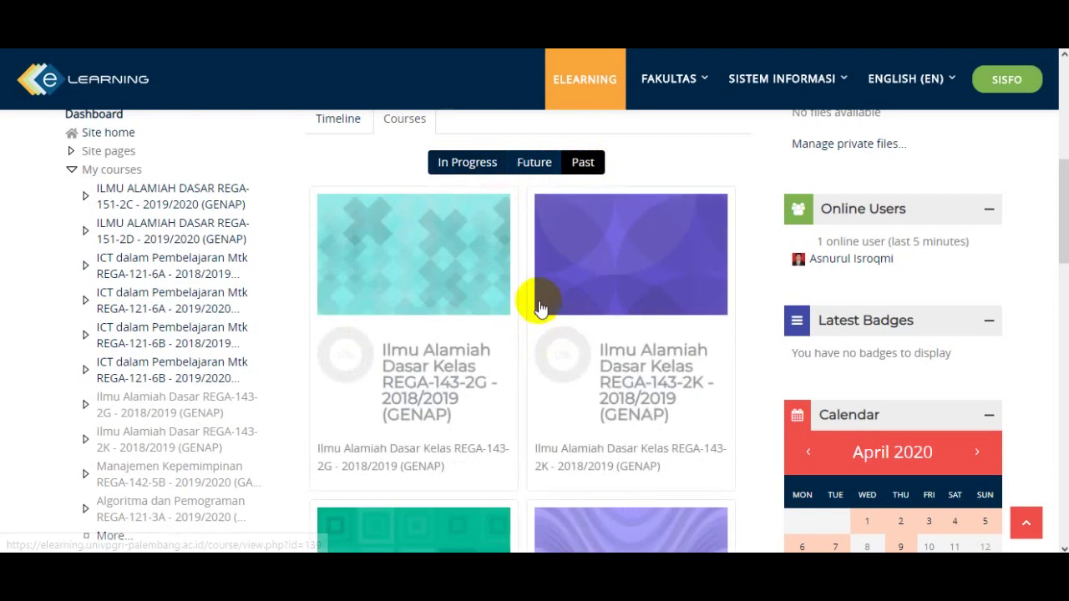
scroll(520, 329, "down", 2)
scroll(520, 329, "up", 2)
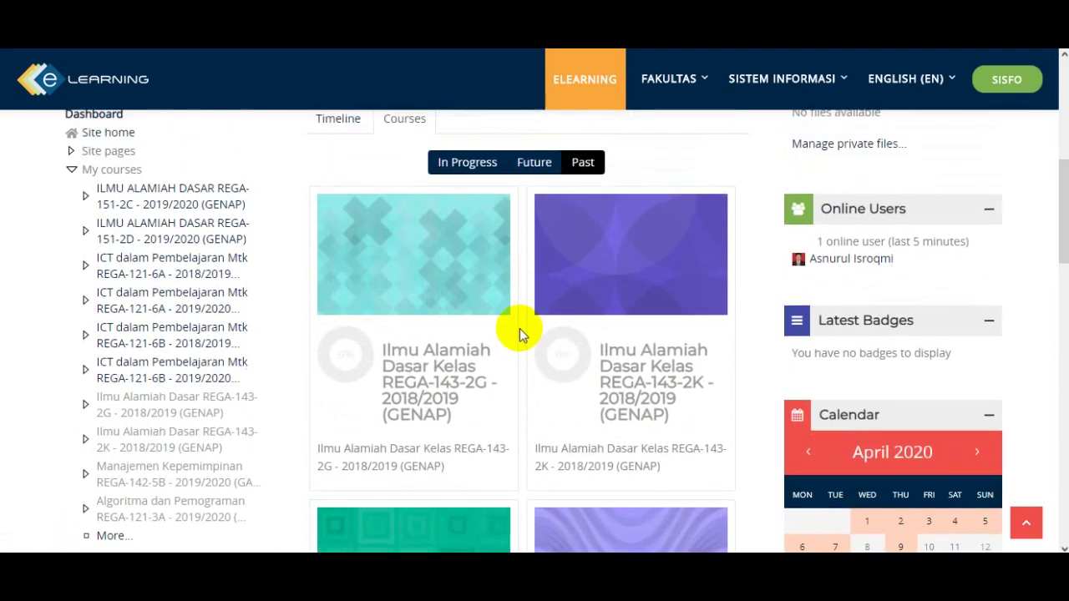
scroll(513, 337, "up", 2)
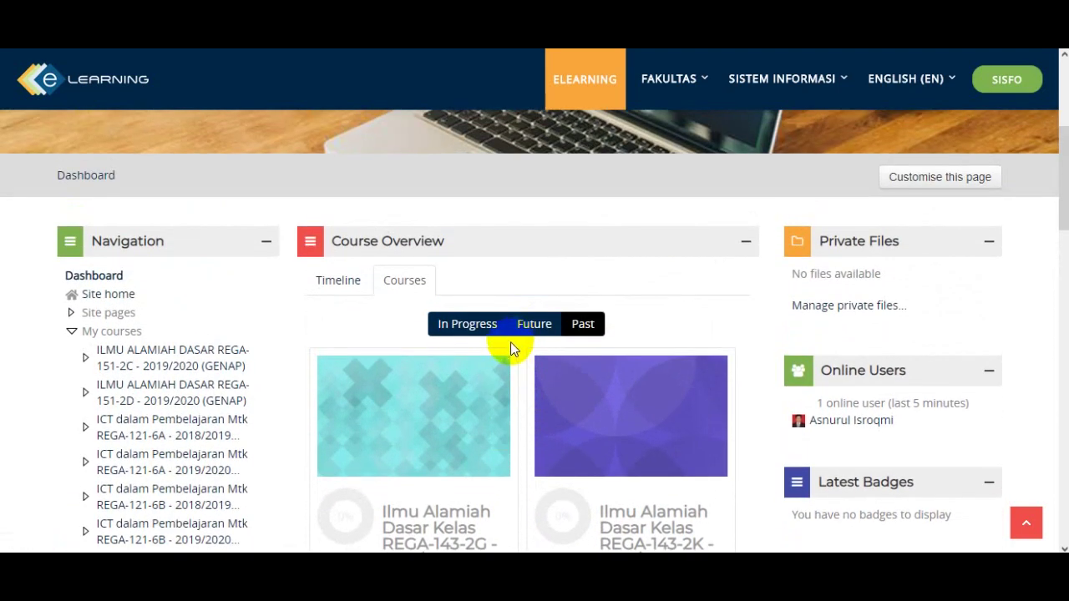